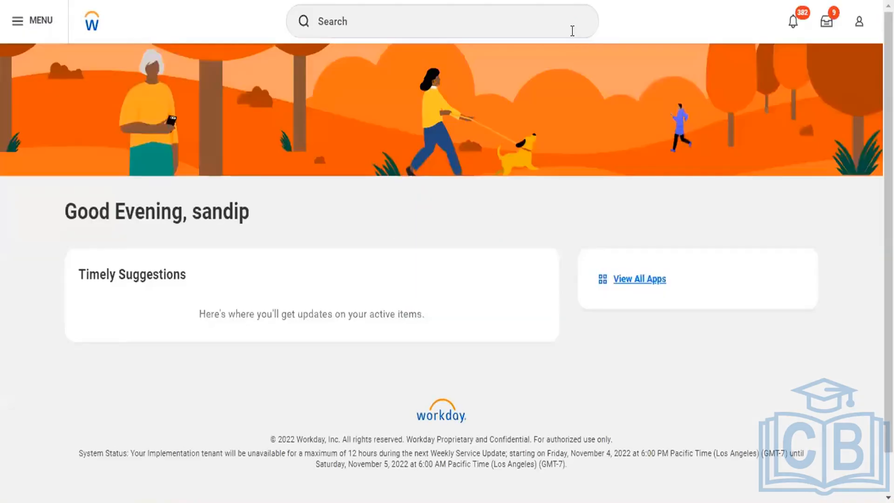
Search for the "Create secu" tasks and open Create Security Policy for Domain.
left_click(571, 31)
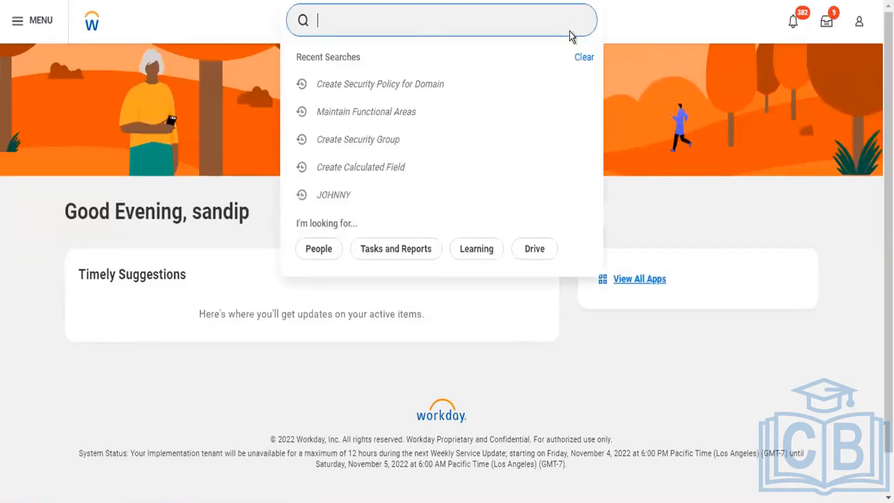
scroll(569, 31, "down", 1)
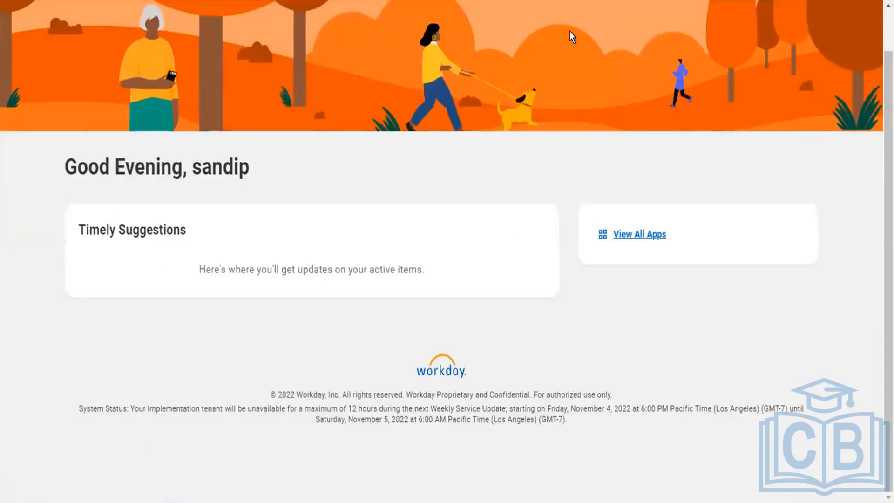
scroll(569, 32, "up", 1)
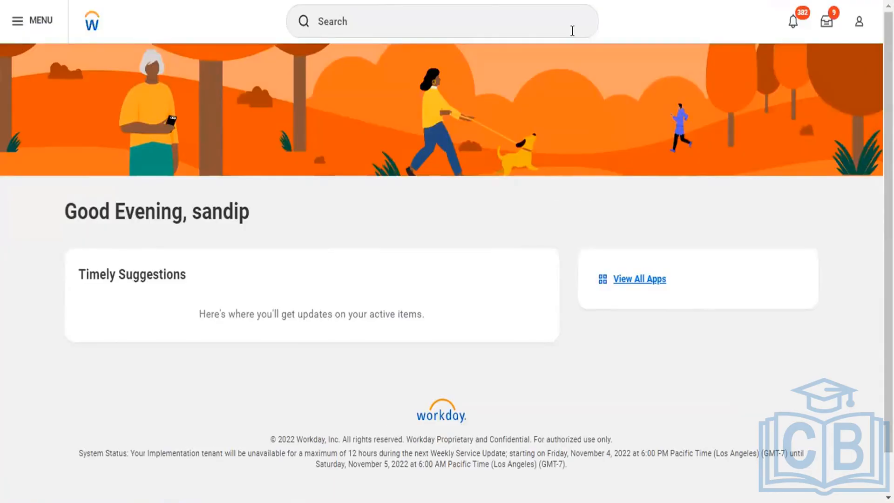
left_click(492, 12)
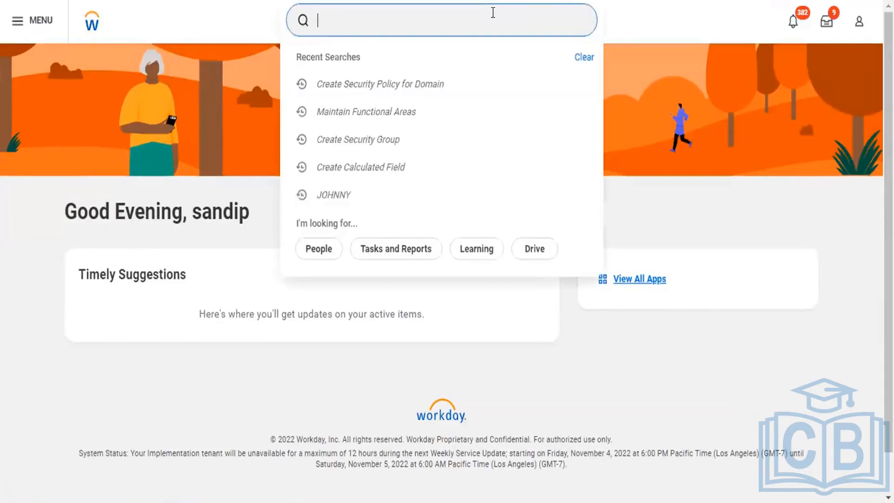
type("Create secu")
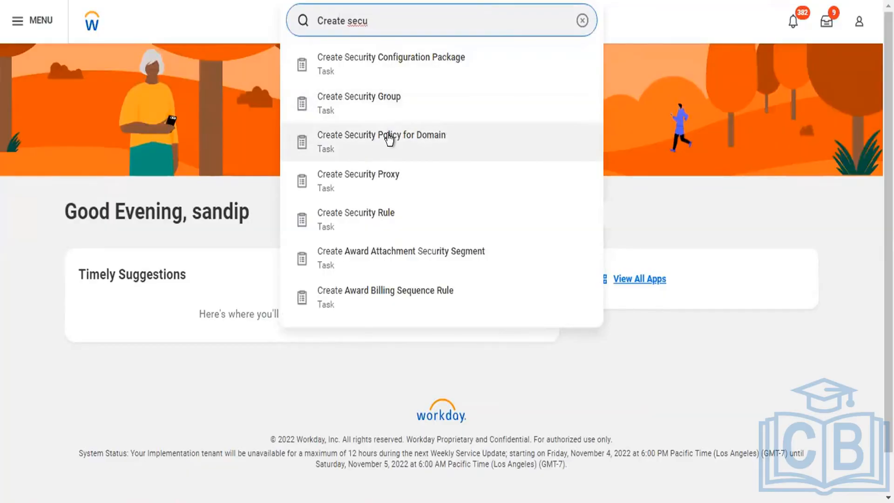
left_click(388, 139)
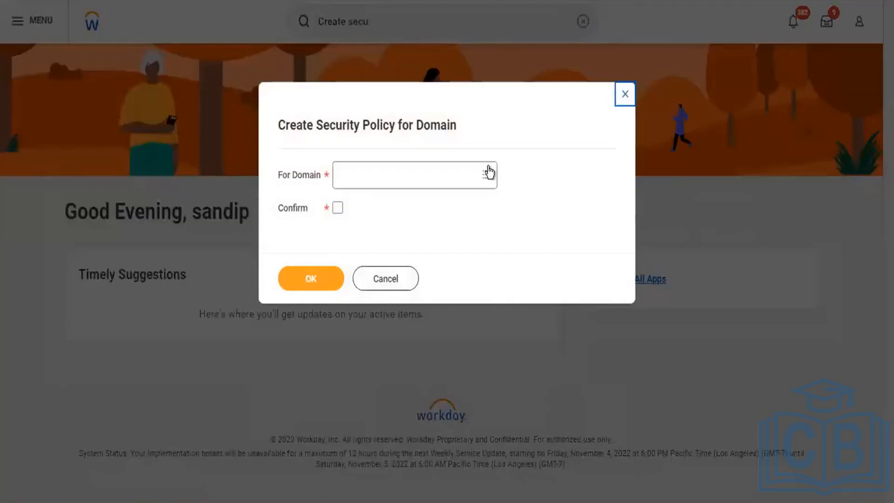
Choose Reports: Organization Ad Hoc Payment Line from the partial list of domains, confirm the policy creation and proceed to its details.
left_click(488, 172)
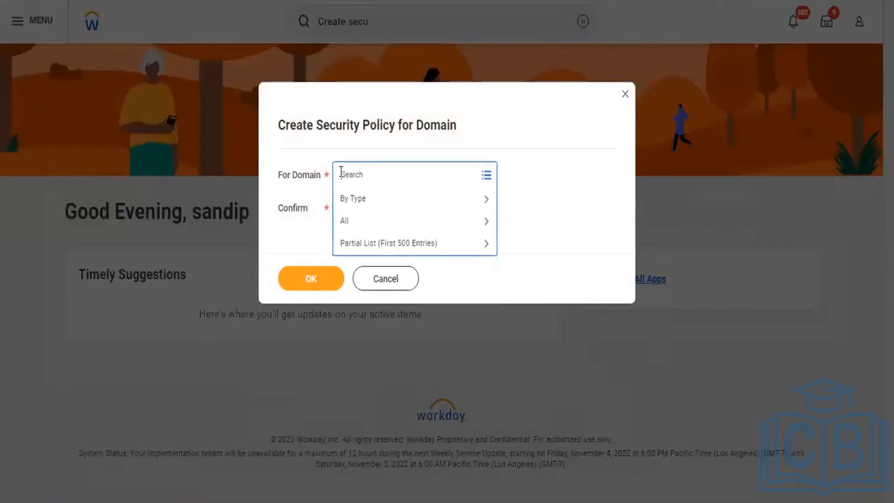
left_click(392, 246)
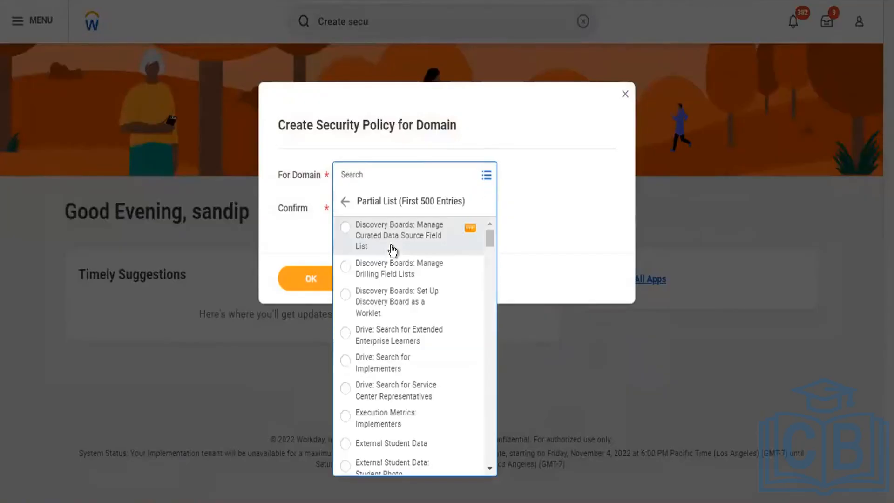
scroll(393, 355, "down", 10)
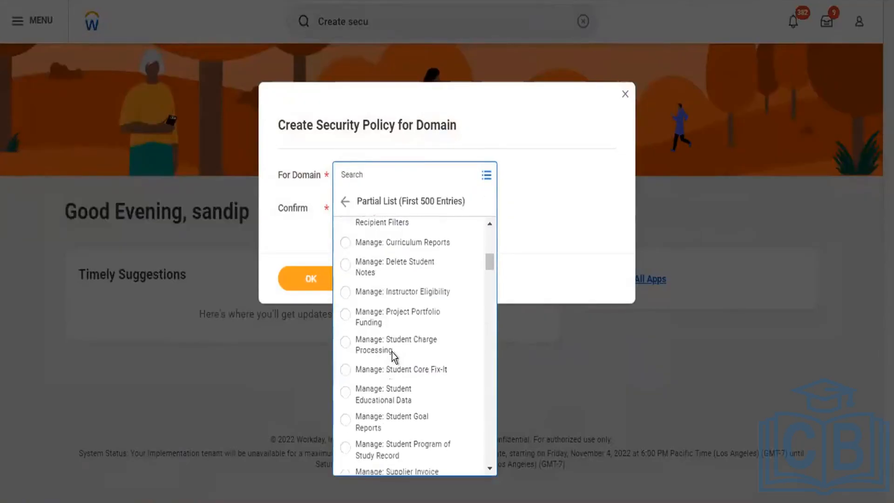
scroll(393, 356, "down", 3)
scroll(393, 356, "up", 2)
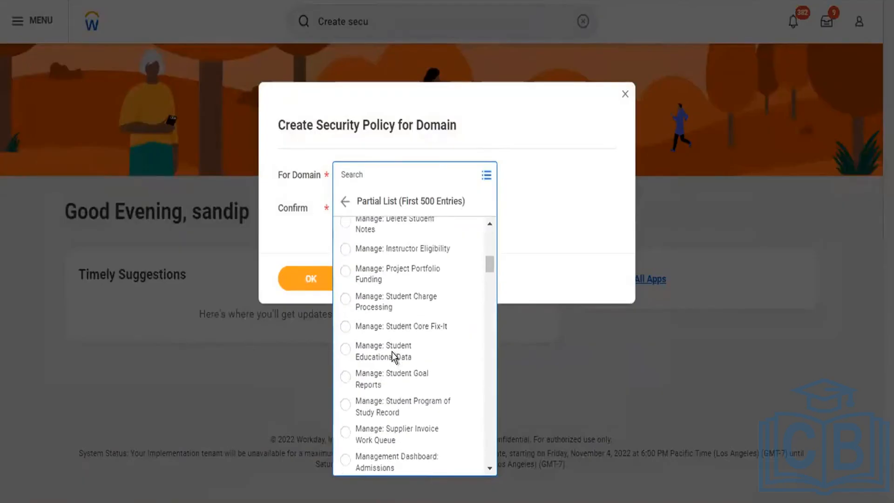
scroll(394, 356, "down", 3)
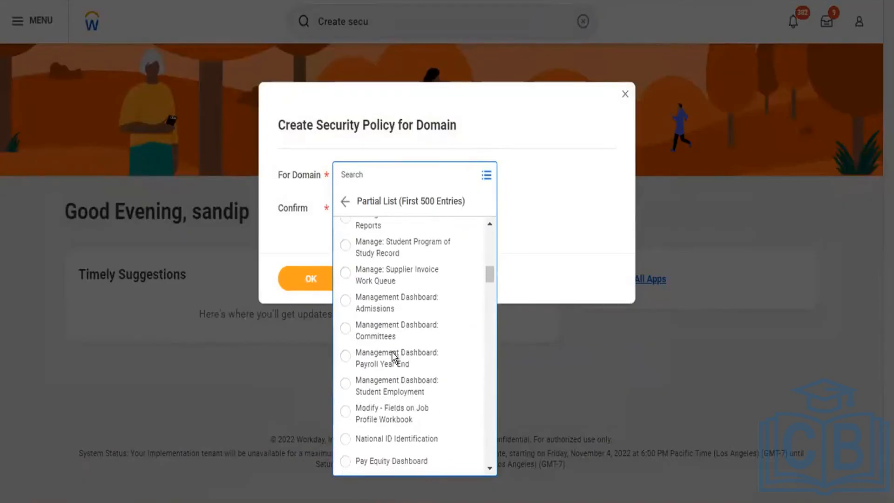
scroll(394, 356, "down", 3)
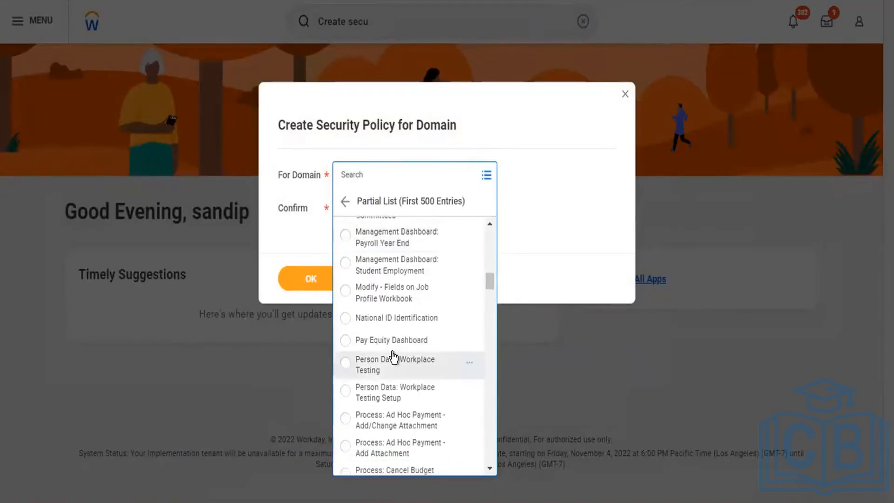
scroll(392, 354, "down", 2)
scroll(392, 351, "down", 3)
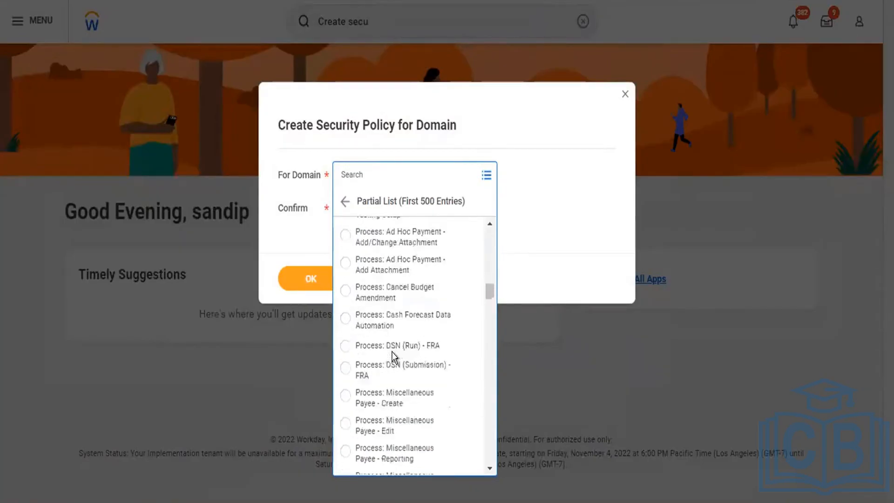
scroll(392, 351, "down", 6)
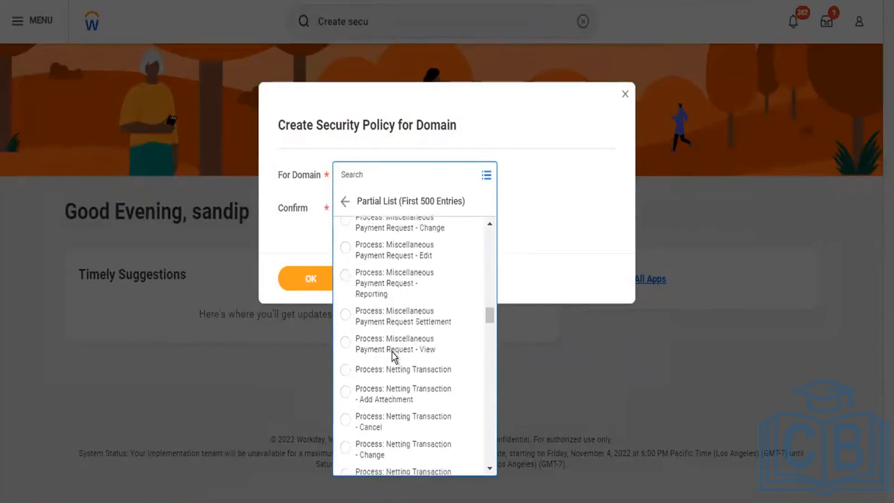
scroll(392, 351, "down", 6)
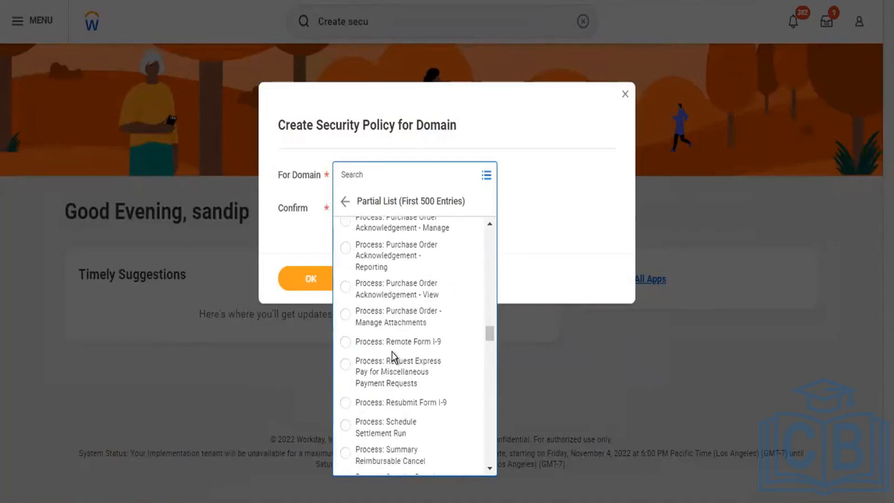
scroll(392, 351, "down", 2)
scroll(392, 351, "up", 4)
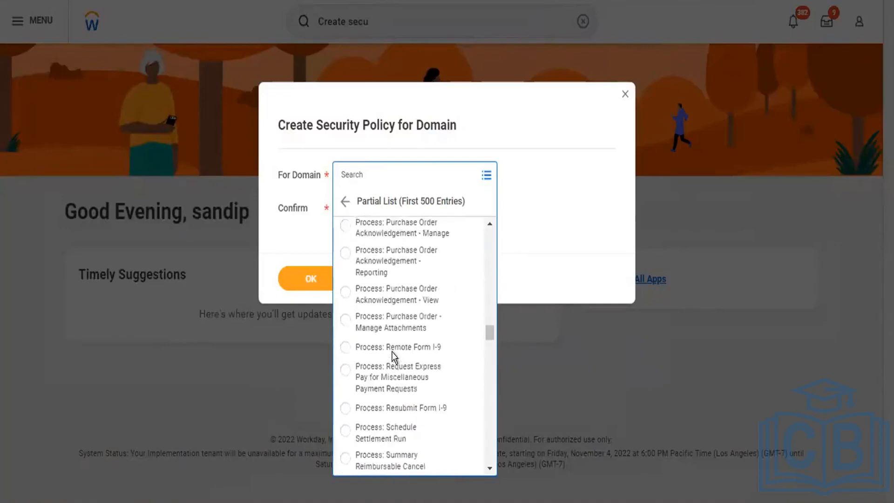
scroll(392, 357, "down", 5)
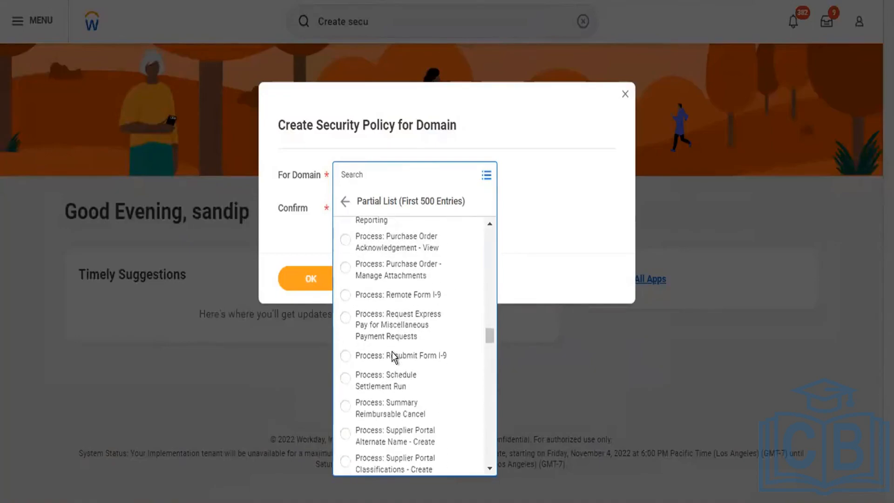
scroll(392, 357, "down", 6)
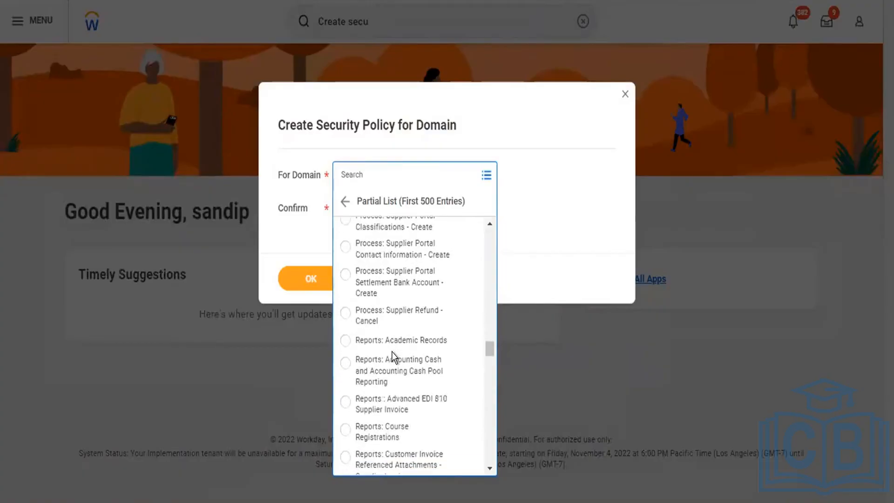
scroll(392, 352, "down", 3)
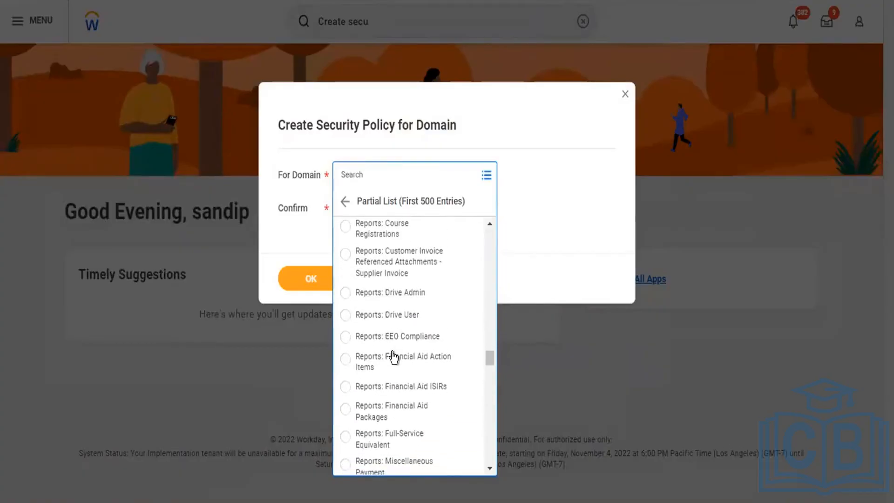
scroll(393, 357, "down", 3)
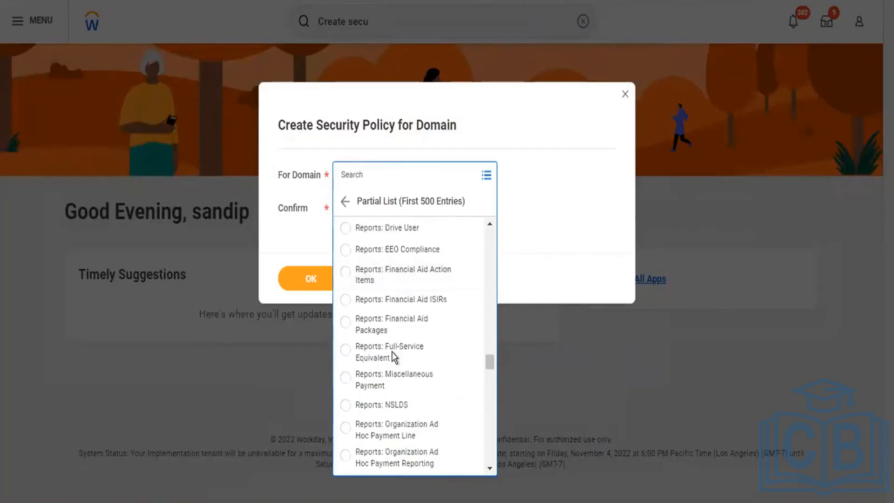
scroll(392, 352, "down", 3)
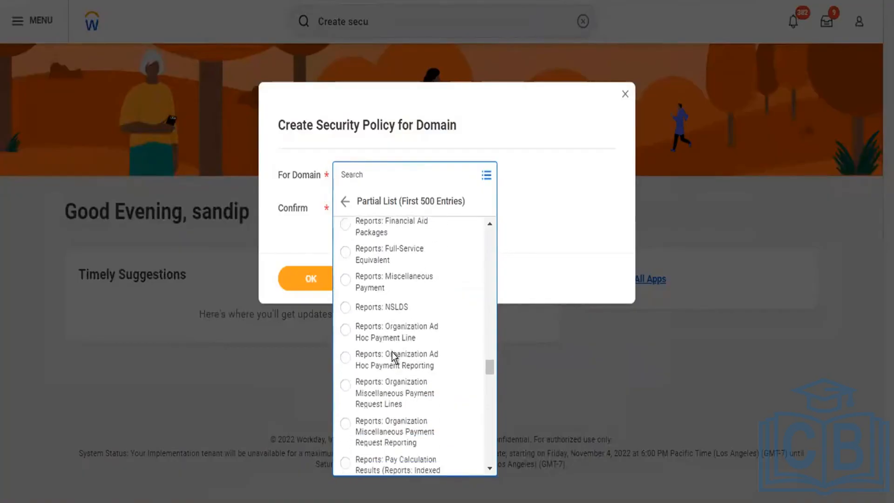
scroll(392, 352, "down", 3)
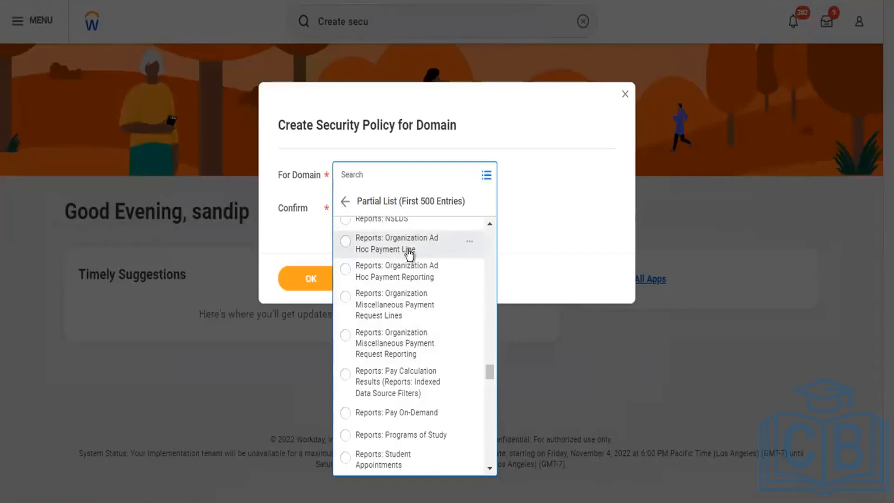
scroll(422, 293, "up", 1)
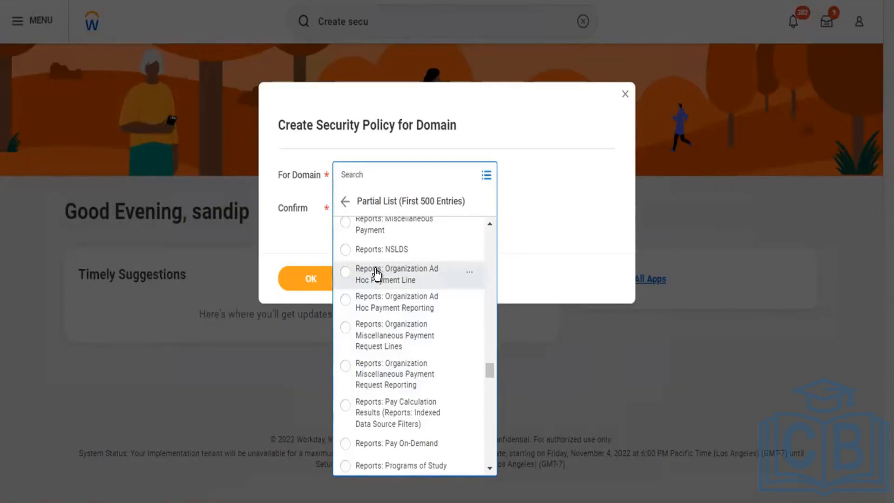
left_click(346, 271)
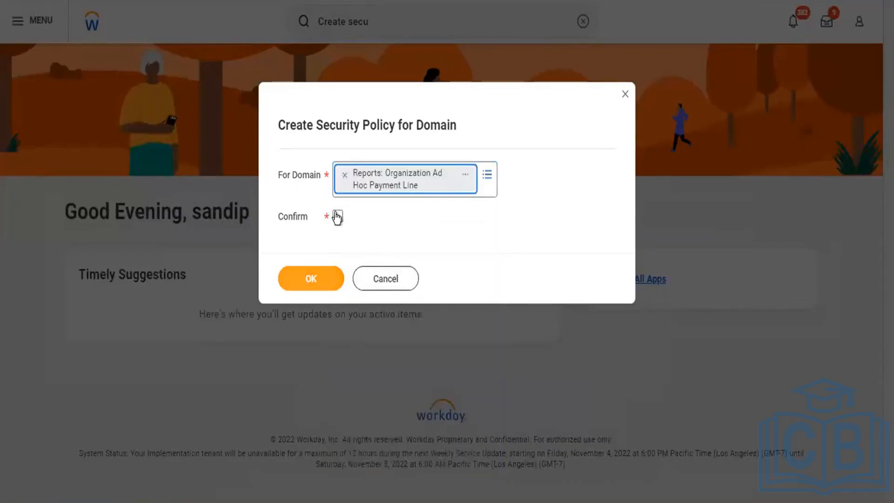
left_click(337, 216)
left_click(317, 270)
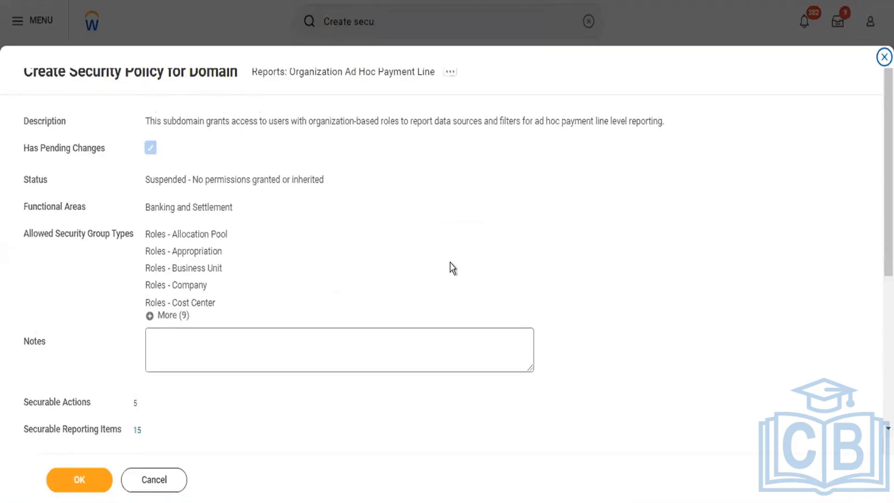
Enter the heading "Security Policy Key Points :-" in the policy's Notes, followed by an empty line.
scroll(450, 262, "down", 5)
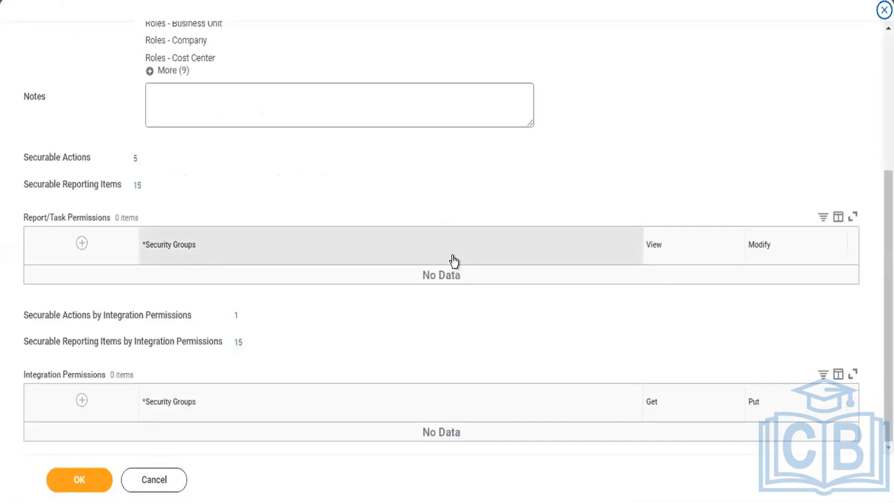
scroll(454, 262, "up", 5)
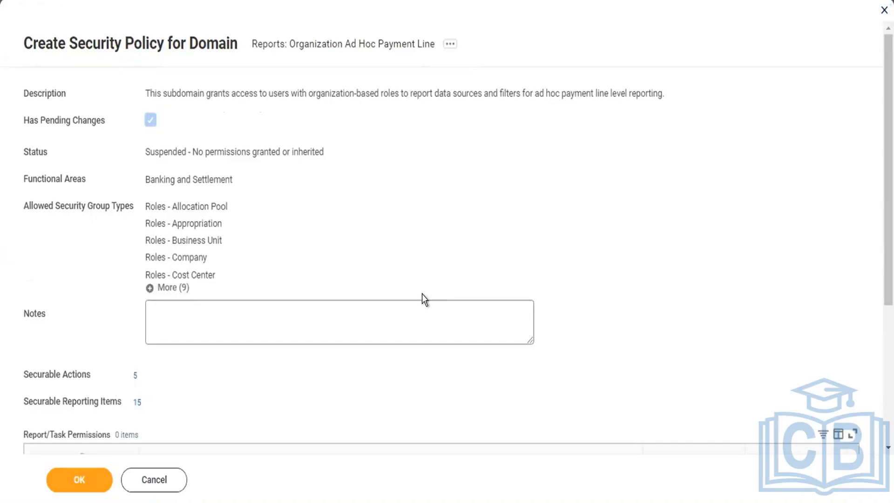
left_click(388, 317)
left_click(388, 317)
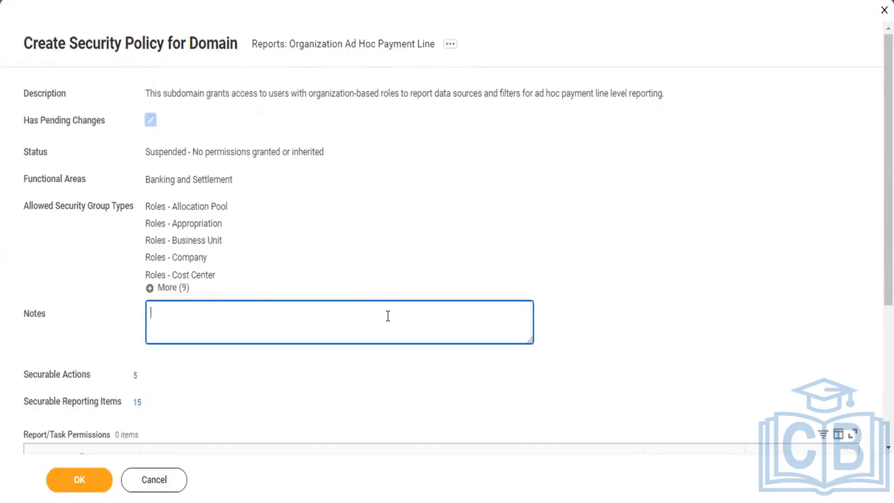
type("o")
key("BackSpace")
type("Our S")
key("BackSpace")
key("BackSpace")
key("BackSpace")
key("BackSpace")
key("BackSpace")
type("Security Plo")
key("BackSpace")
key("BackSpace")
type("olicy Key Pol")
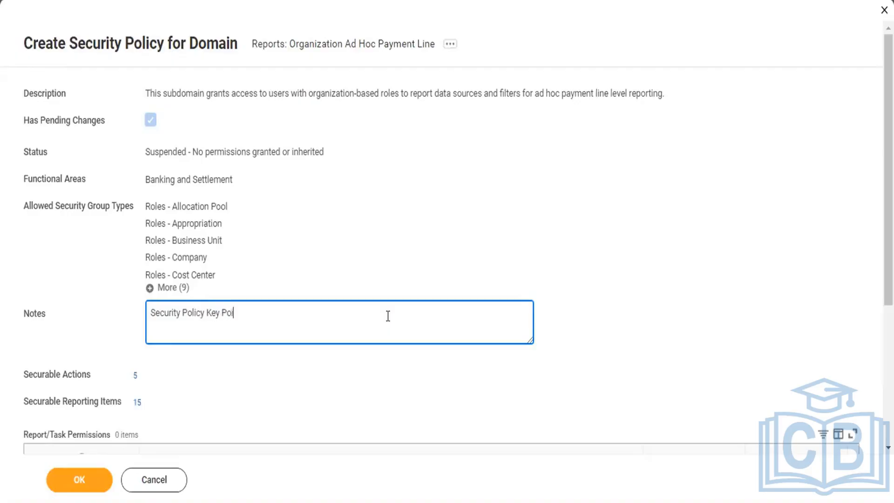
type("nts :")
type("-")
key("Return")
key("Return")
Add a starred "CEO" line to the Notes with the CEO's name after a colon.
type("*")
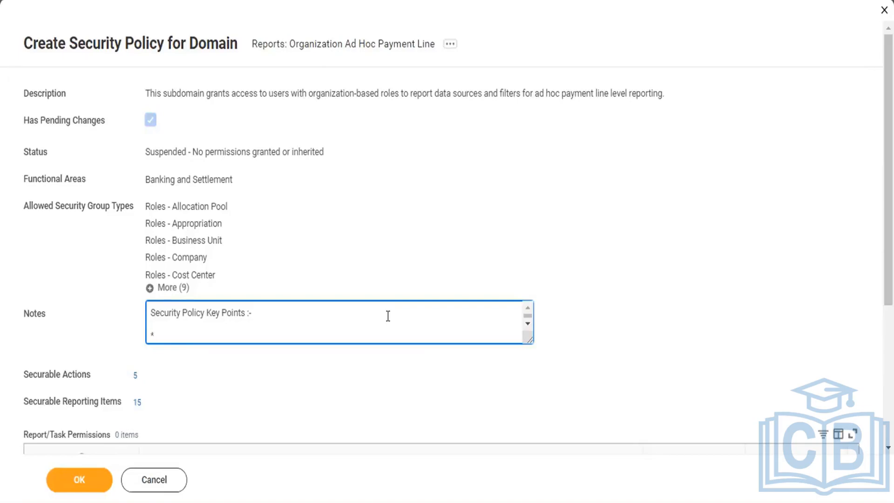
key("BackSpace")
type("/*")
key("BackSpace")
key("BackSpace")
type("* CEO           :      Madhava")
key("Return")
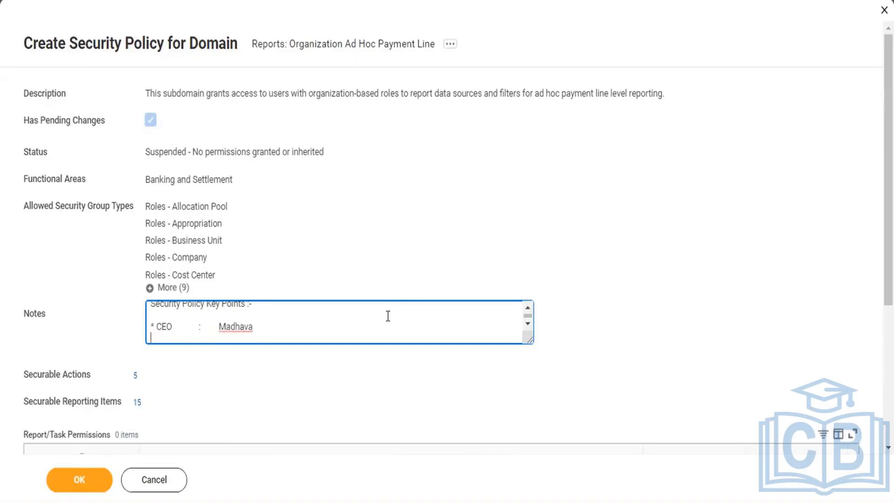
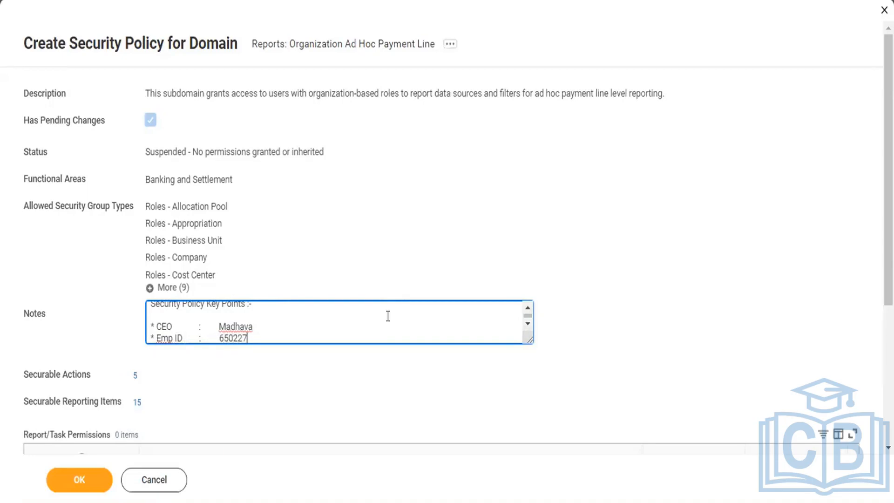
Add a starred "Emp ID" line to the Notes with the employee's ID number after a colon.
key("Return")
Add a starred "Comp" line to the Notes reading "CF Pvt Ltd", with the city code and postal code in parentheses.
type("* ")
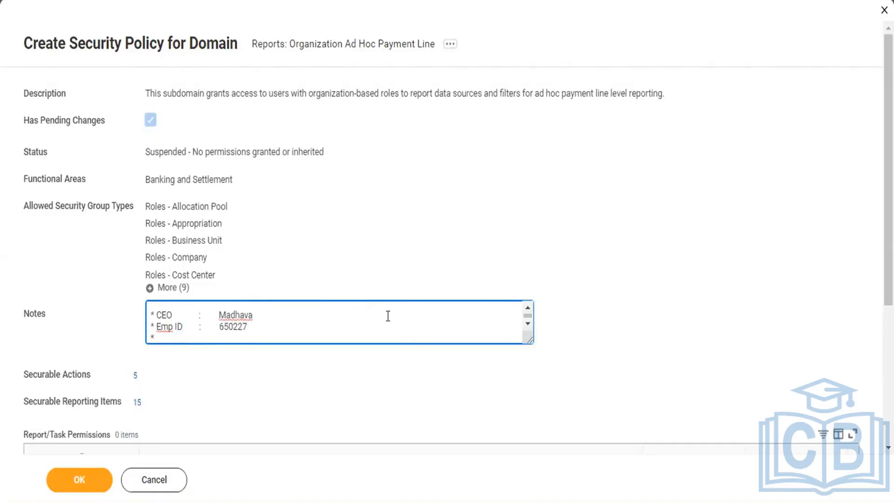
type("Comp ")
type("      :    ")
type("    IBM")
key("BackSpace")
key("BackSpace")
key("BackSpace")
type("CF Pvt Ltd (")
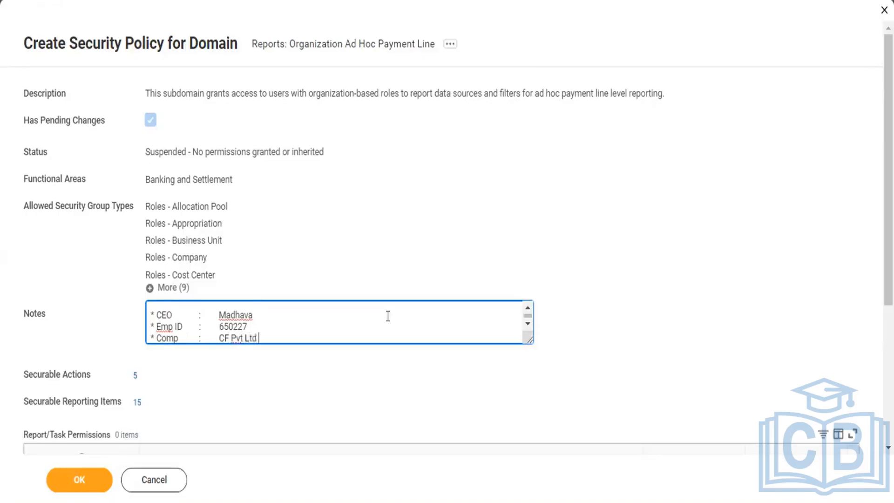
type("HYD 741852)")
Insert an empty line between the CEO and Emp ID lines in the Notes.
left_click(387, 315)
key("Return")
key("Return")
key("BackSpace")
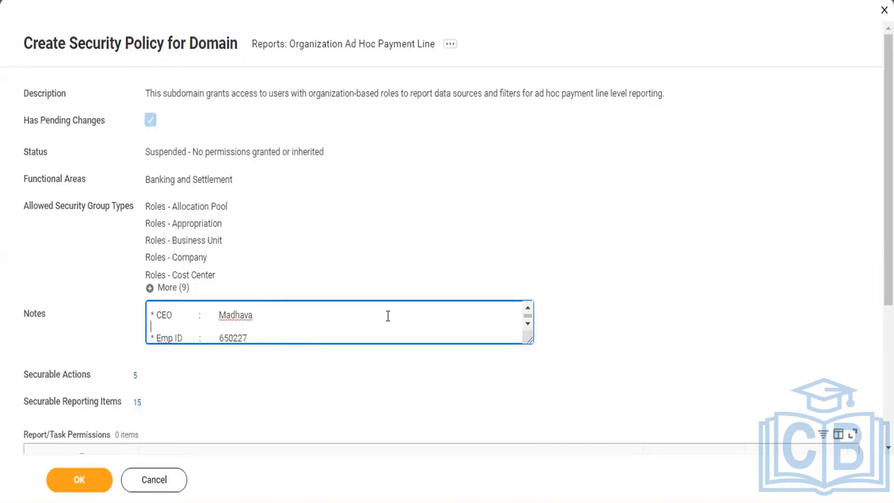
Remove the empty line between the CEO and Emp ID lines and leave a blank line below the Comp line in the Notes.
key("BackSpace")
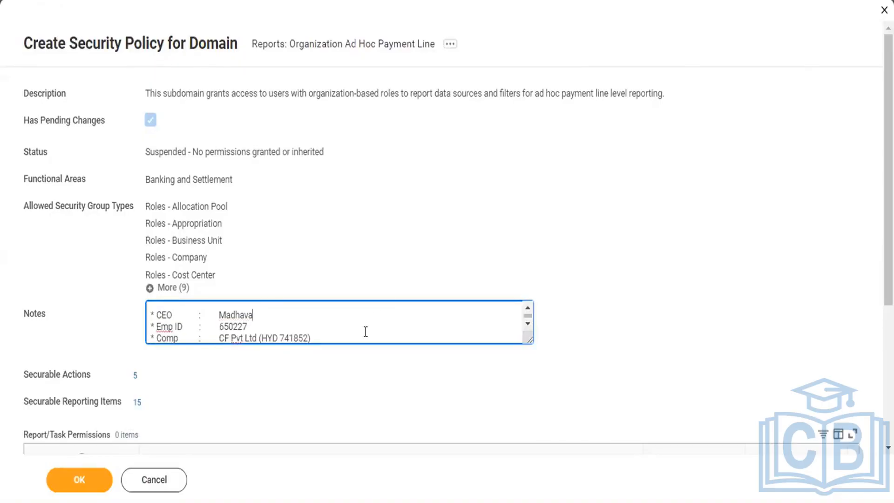
key("Return")
key("Return")
key("Return")
type("s")
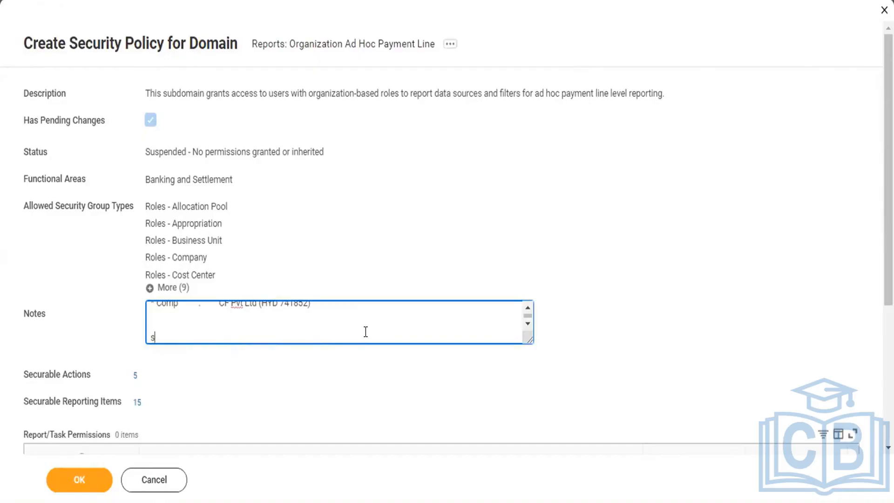
key("BackSpace")
type("Se")
key("BackSpace")
key("BackSpace")
key("BackSpace")
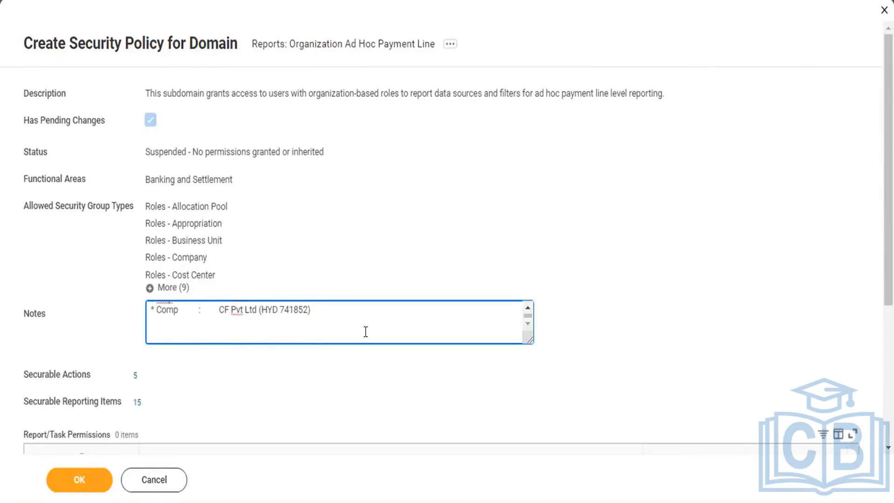
Add the heading "Rule Point's :-" below the company details in the Notes, followed by an empty line.
type("Rule Point's :-")
key("Return")
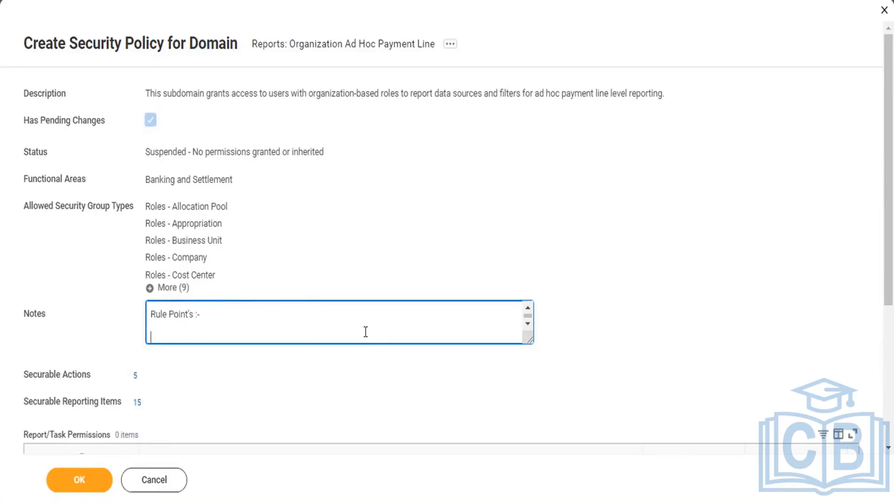
Add a starred rule point to the Notes reading "CEO should maintain the security rule policy.".
type("*")
type("CE")
type("O ")
type("C")
type("a")
key("BackSpace")
key("BackSpace")
type("should main")
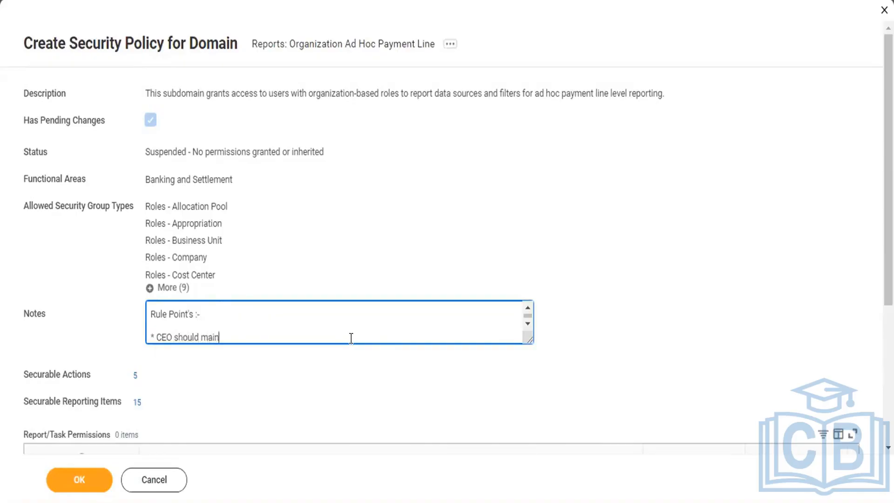
type("tain the security rule")
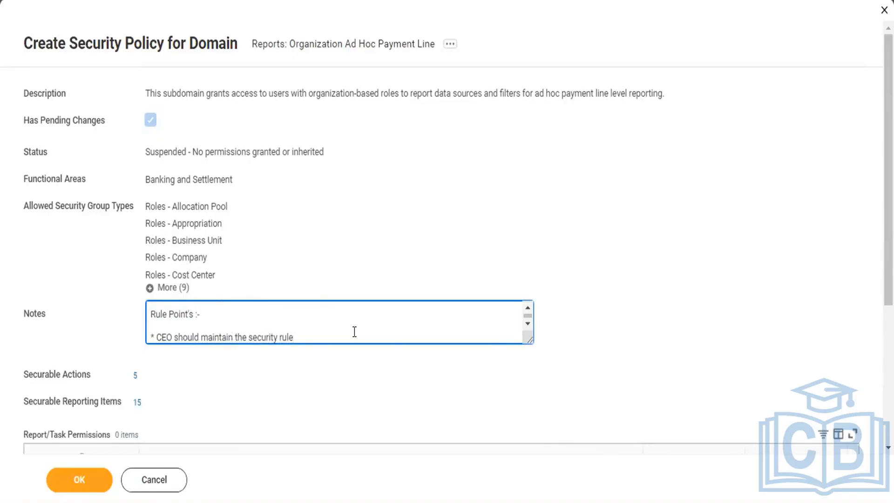
type(" policy.")
key("Return")
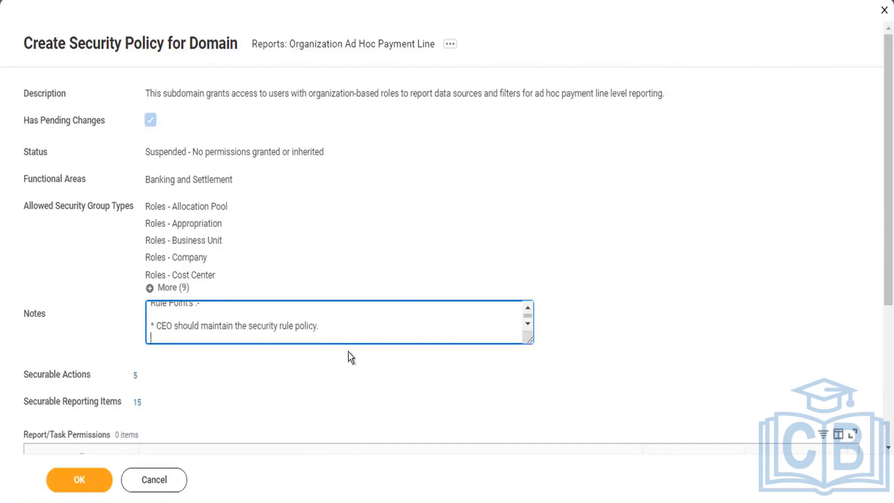
Start a new starred line and insert "ORG" before "security" in the CEO rule point.
type("*")
left_click(247, 321)
type("OR")
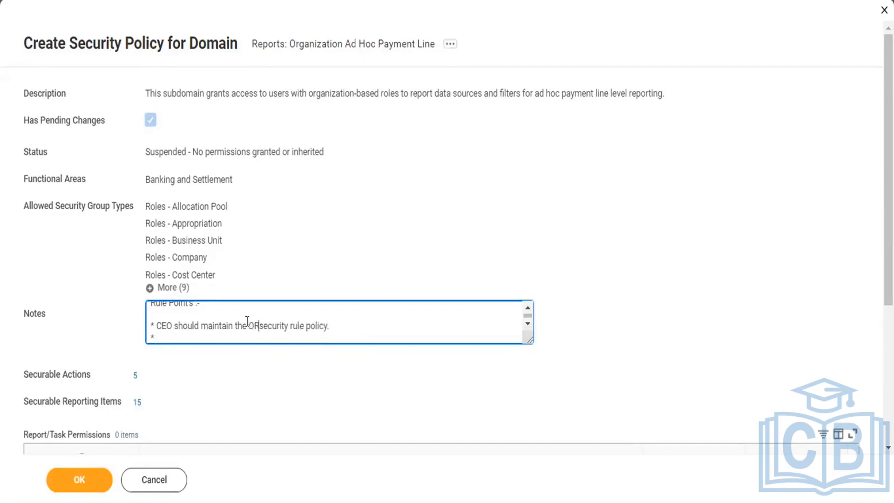
type("G security rule policy. * ")
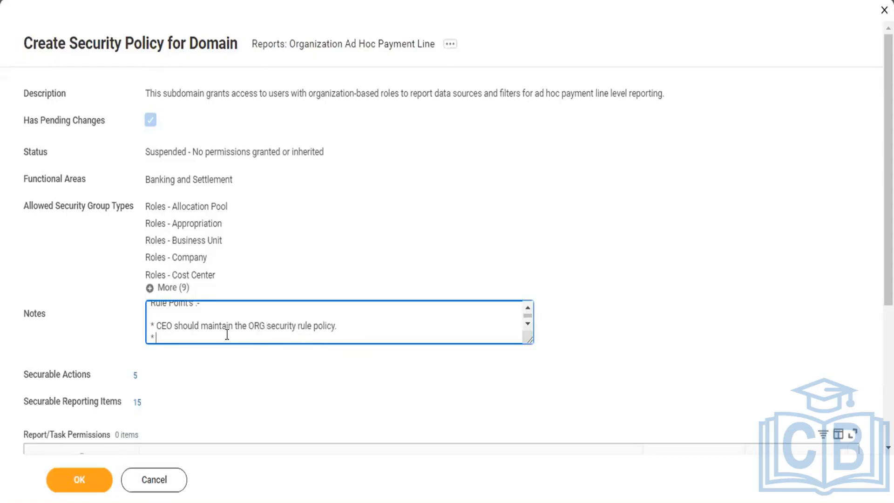
type("XXXXXXXXXXXXXXXXXXXXXXXXXXXXXXXXXXXXX")
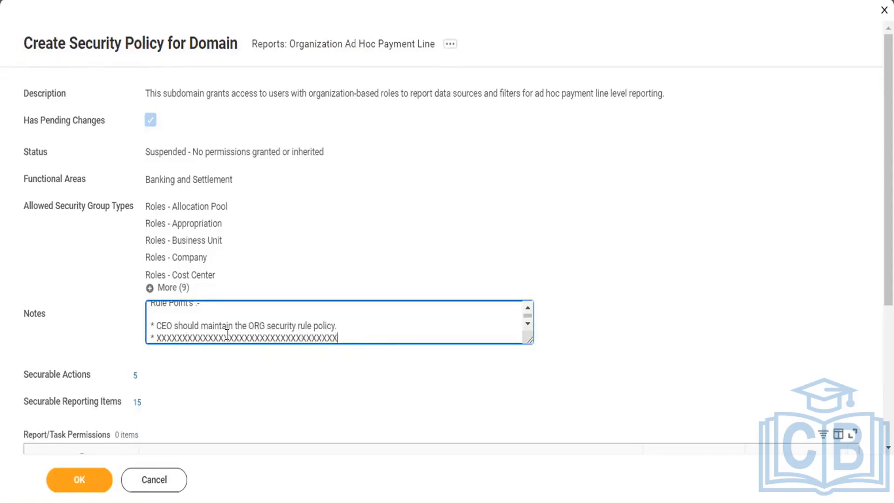
Fill the Notes with six starred placeholder lines of repeated X characters below the CEO rule point, ending the first with a period.
key("BackSpace")
type(".")
key("Return")
type("* XXXX")
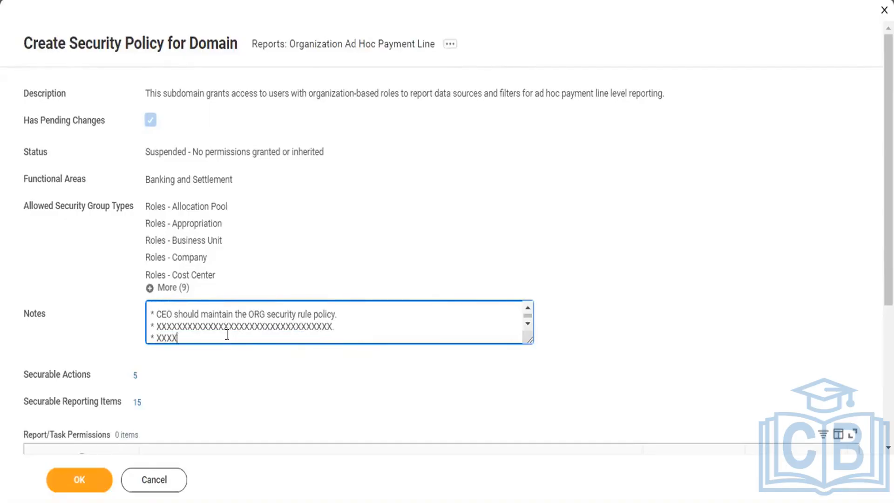
type("XXXXXXXXXXXXXXXXXXXXXXXXXXXXX. * XXXXXXXXXXXXXXXXXXXXXXXXXXXXX")
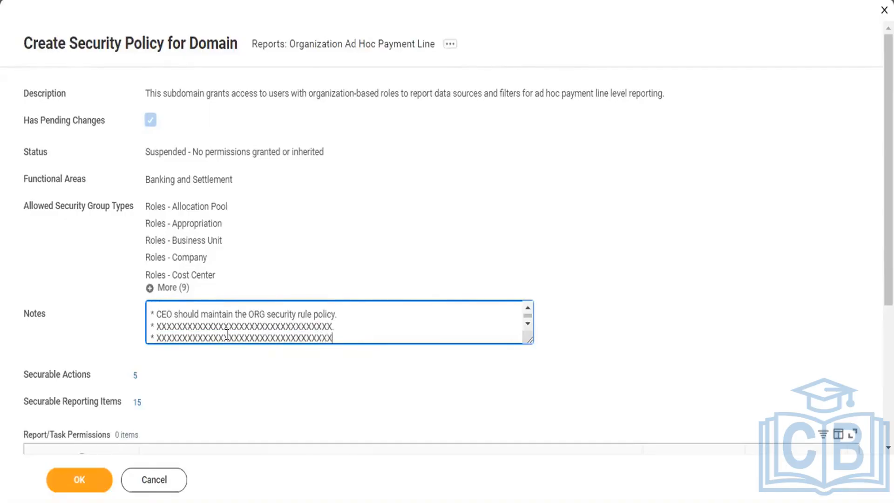
key("Return")
type("* XXXXX")
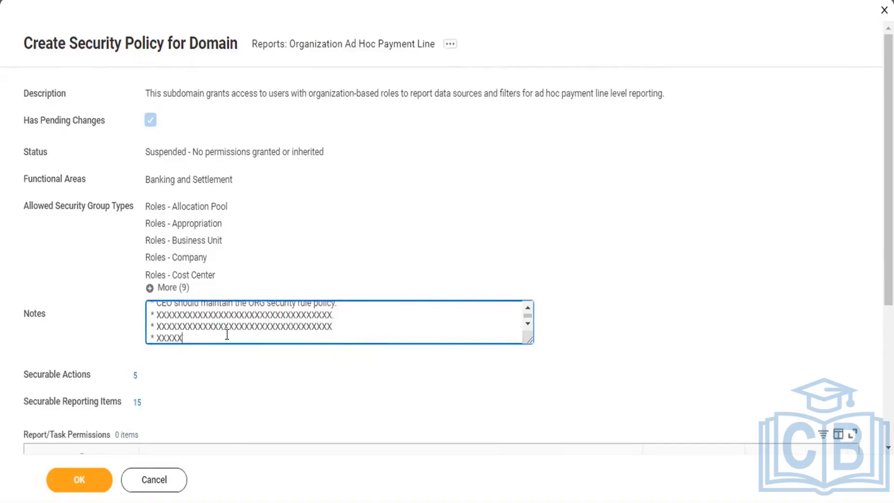
type("XXXXXXXXXXXXXXXXXXXXXXXXXXXXXXXXXXXXXXXXXXXXXXXXXXXXXXX")
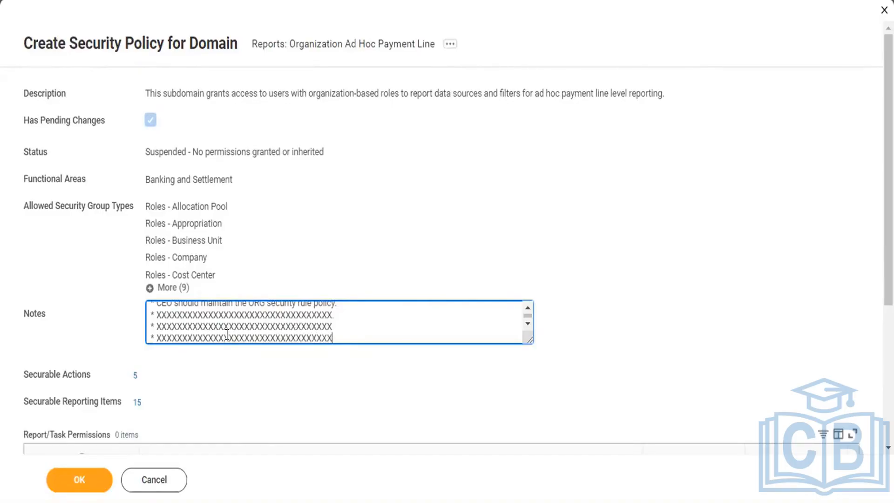
key("Return")
type("* X")
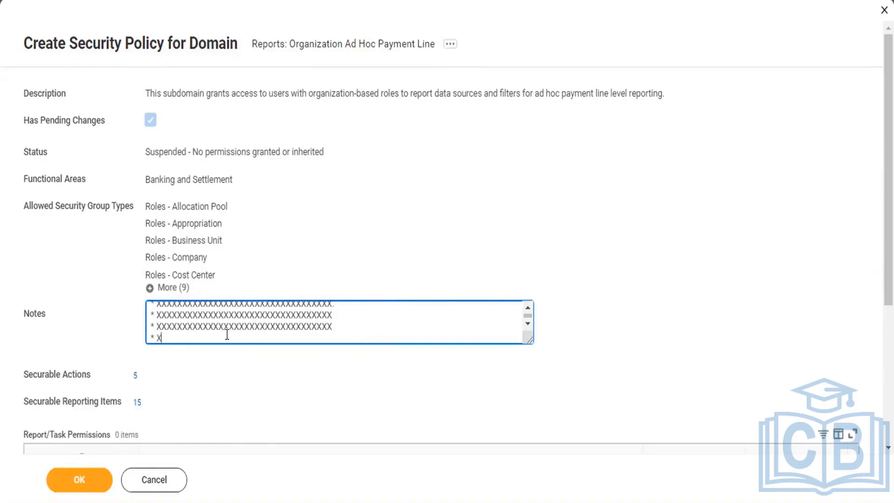
type("XXXXXXXXXXXXXXXXXXXXXXXXXXXXXXXXXXX")
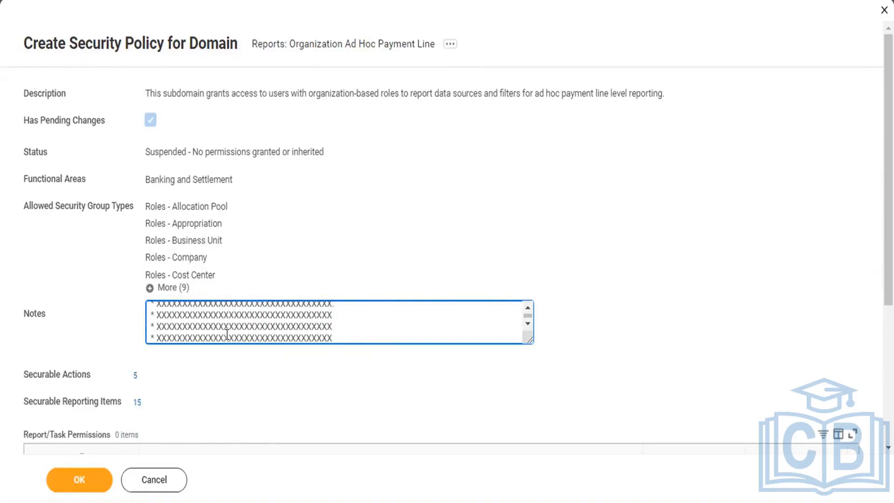
key("Return")
type("* X")
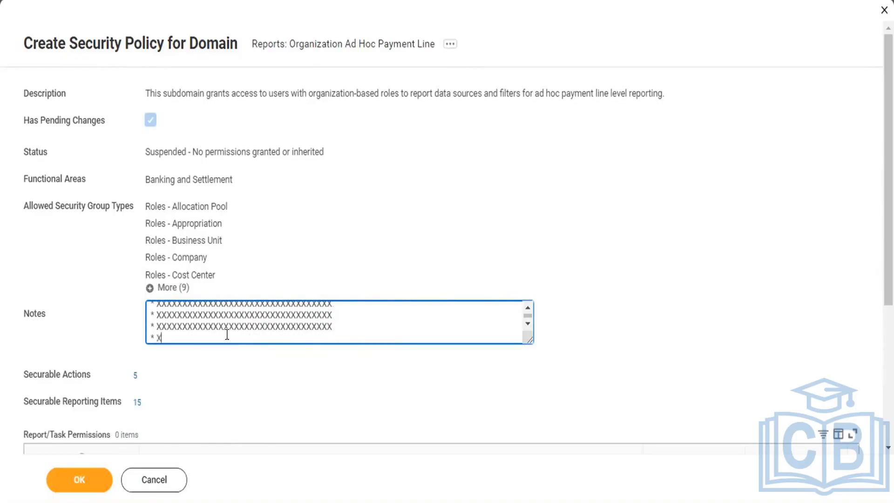
type("XXXXXXXXXXXXXXXXXXXXXXXXXXXXXXXXX")
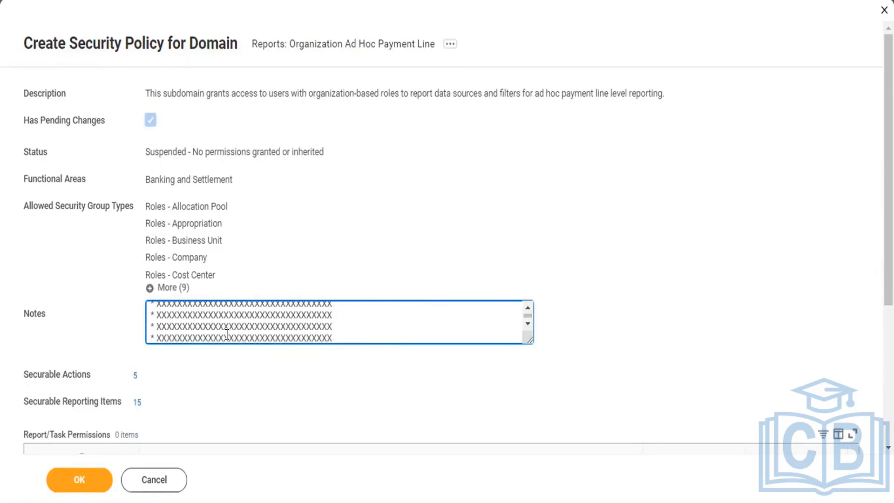
key("Return")
type("* X")
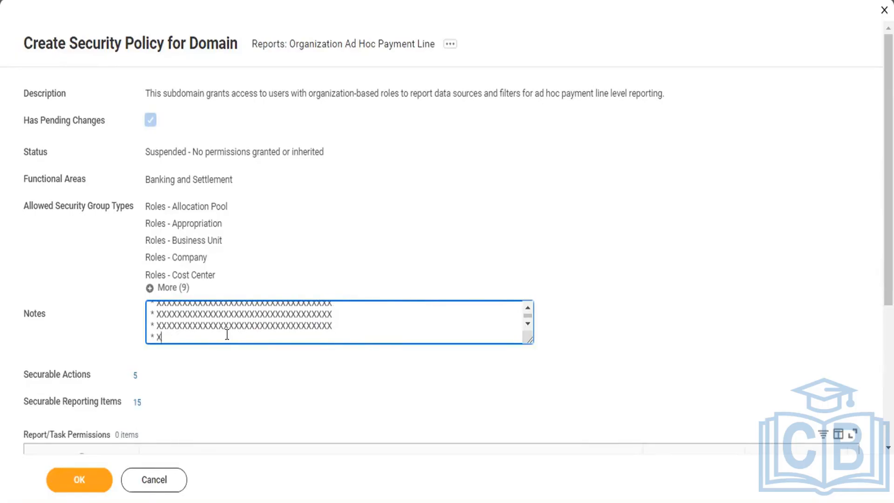
type("XXXXXXXXXXXXXXXXXXXXXXXXXXXXXXXXX")
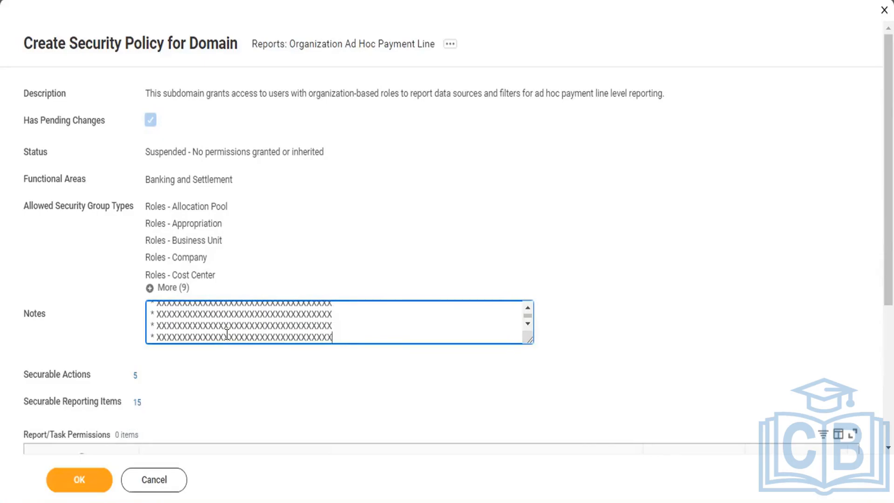
Check the start of the Notes and add an empty row to the Report/Task Permissions table.
scroll(259, 319, "up", 10)
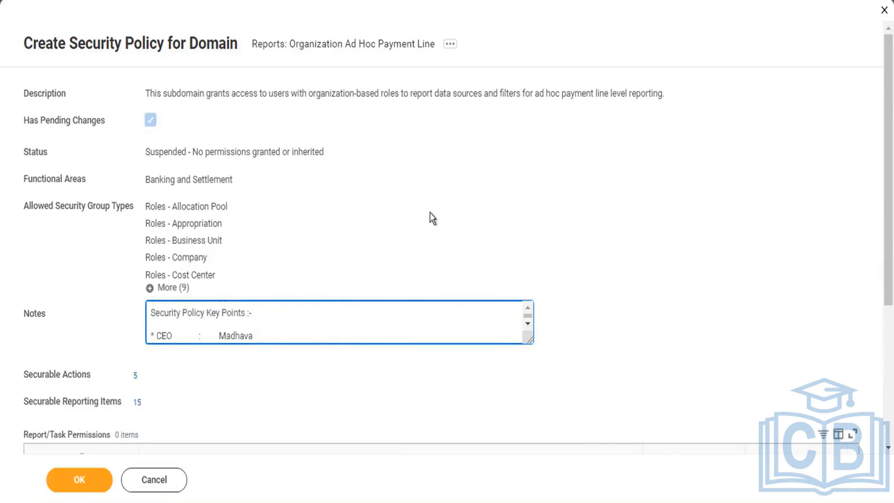
scroll(429, 212, "down", 5)
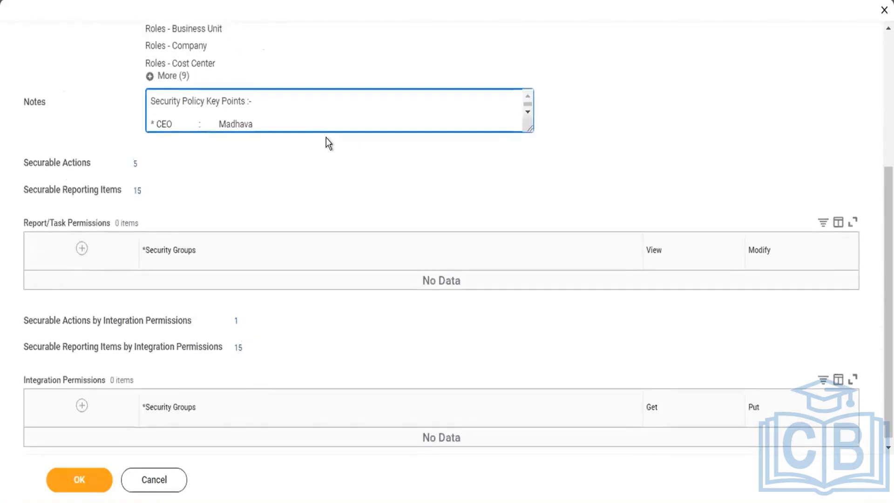
left_click(82, 249)
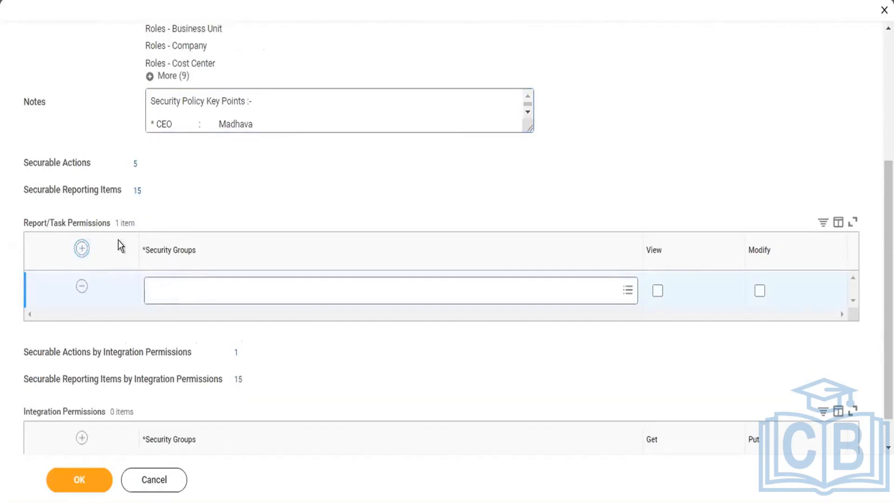
Try the security group "All Active and Terminated" in the Report/Task Permissions row, and remove it again.
mouse_move(214, 304)
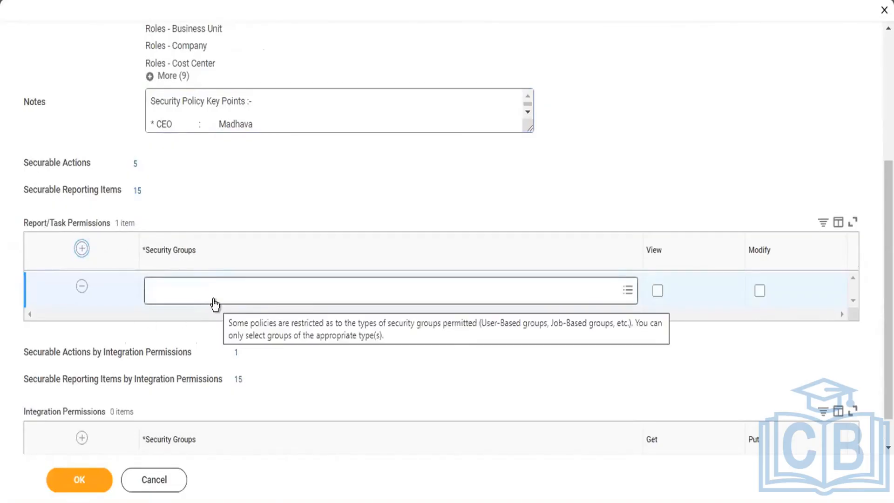
left_click(208, 290)
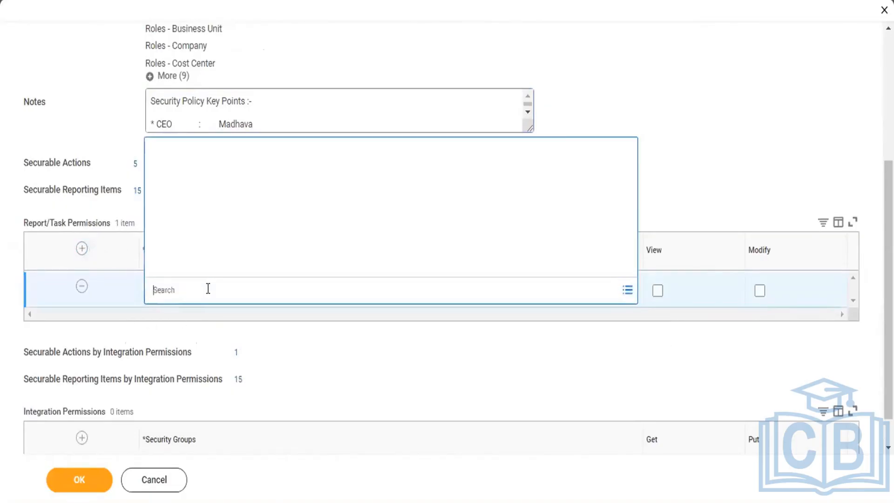
type("All")
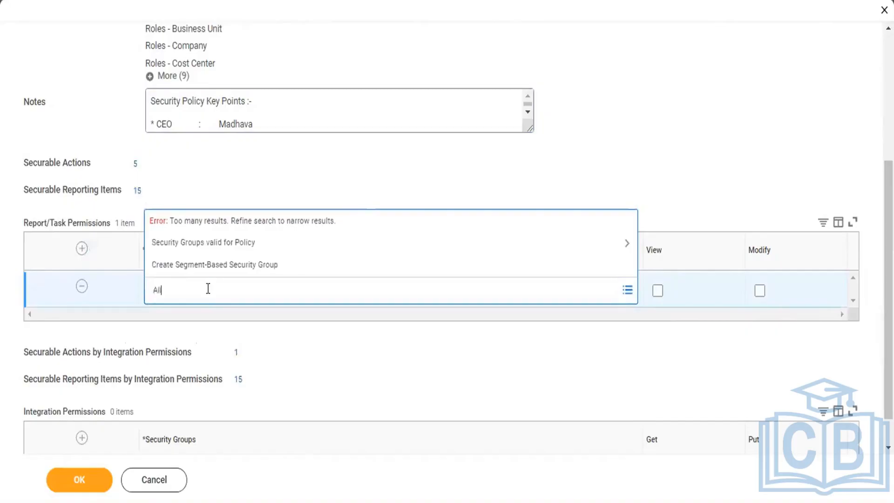
key("Return")
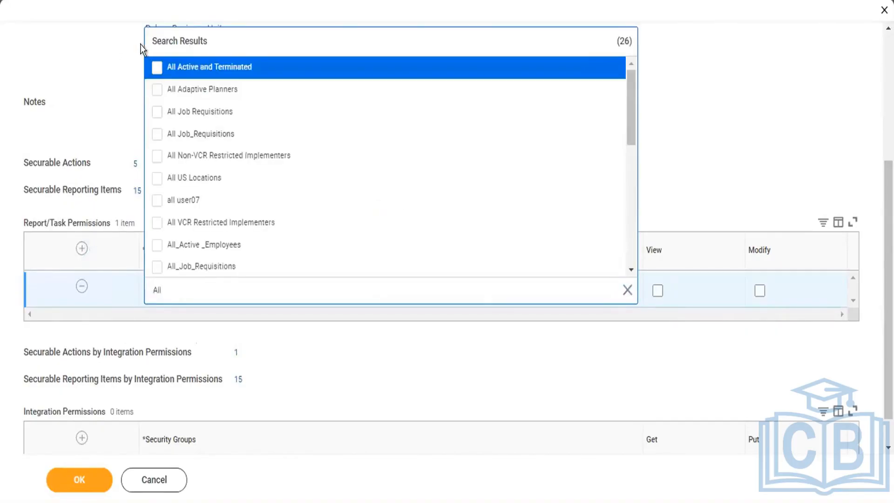
left_click(158, 67)
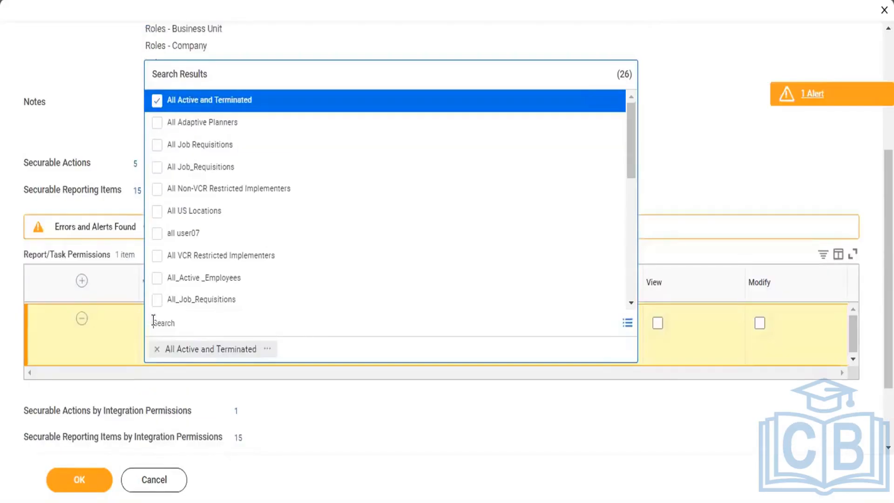
left_click(155, 348)
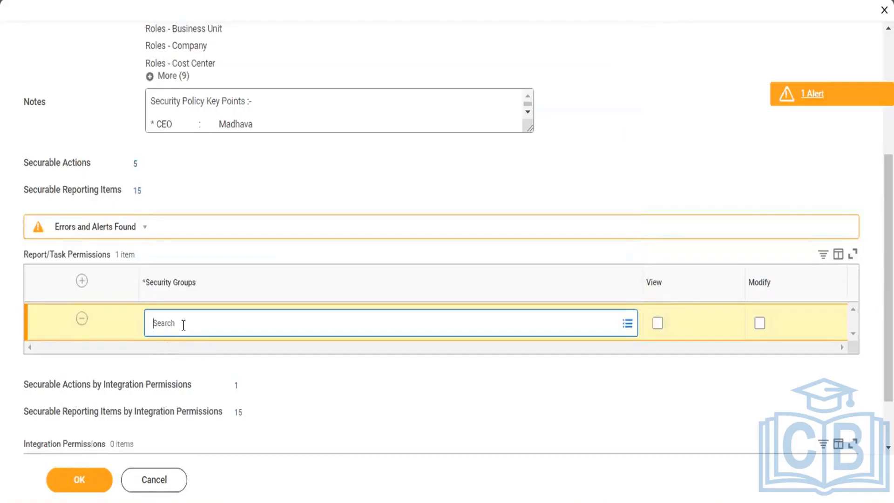
Try the security group "HR Admin SG" in the Report/Task Permissions row, and remove it again.
type("HR")
key("Return")
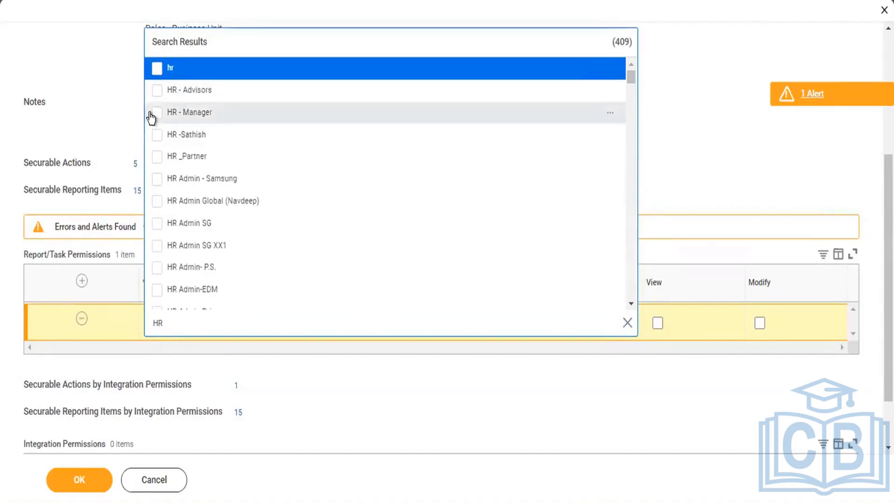
left_click(156, 223)
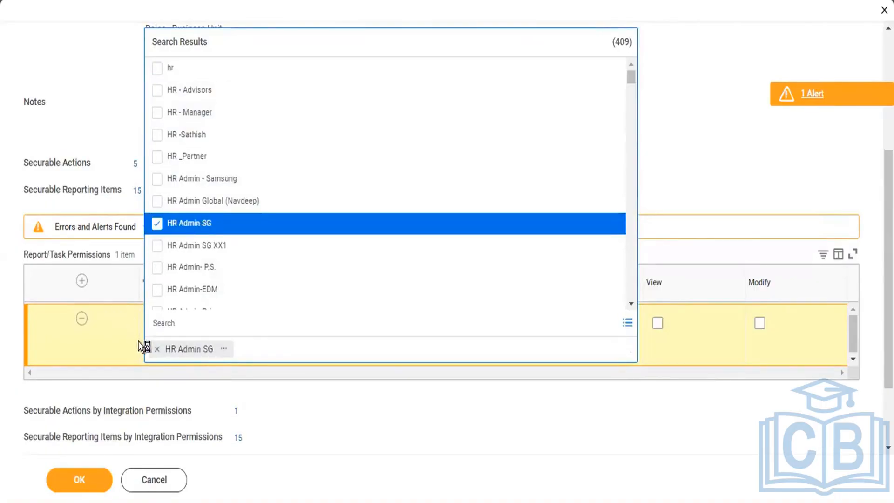
left_click(213, 379)
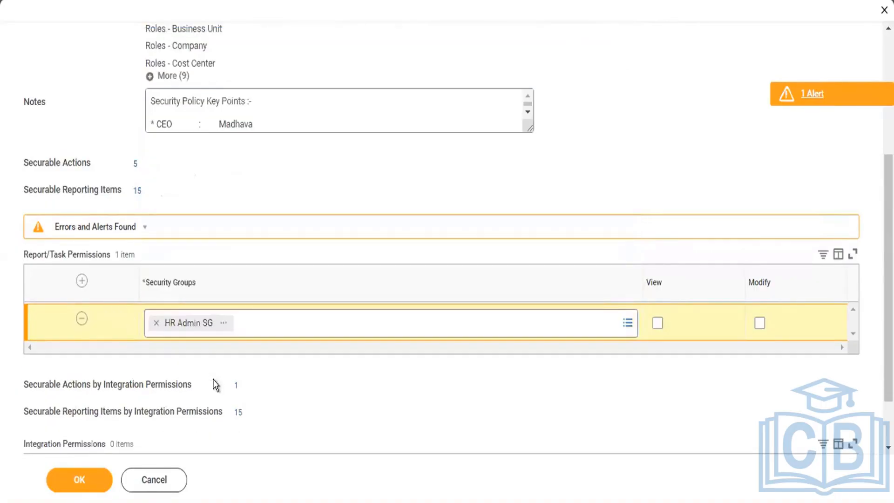
left_click(156, 325)
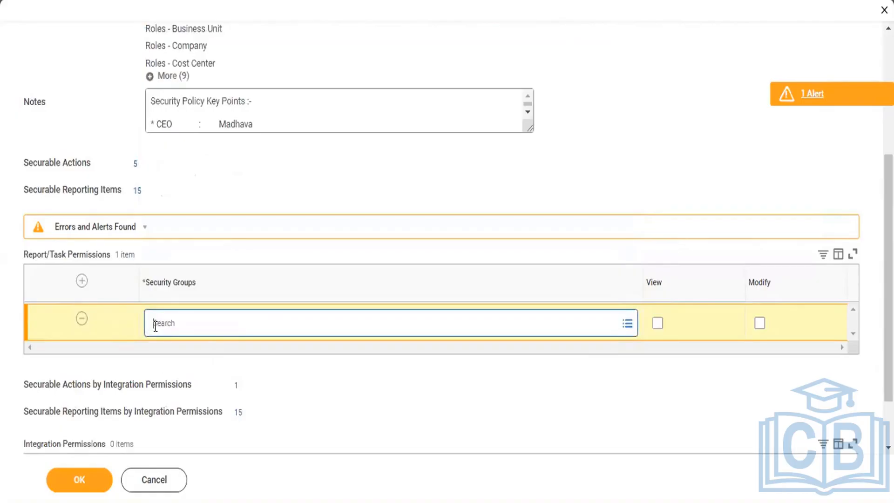
Assign the security group "CEO" to the Report/Task Permissions row and grant it View and Modify access.
type("CEO")
key("Return")
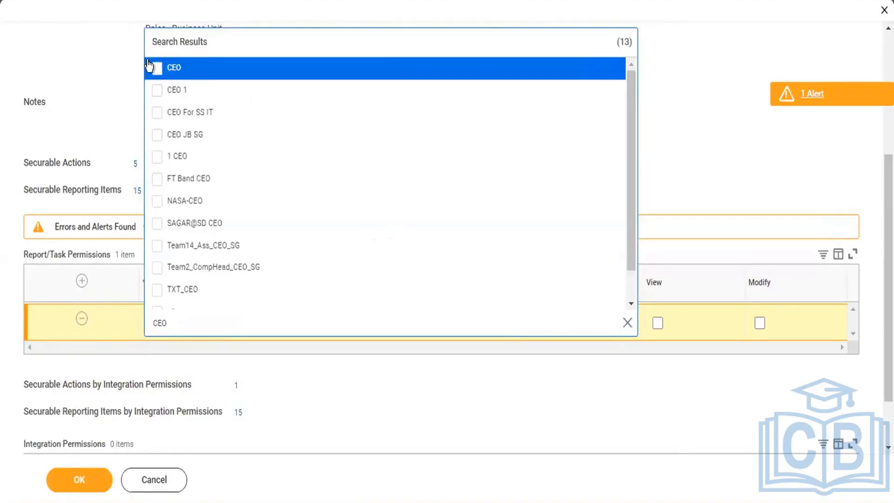
left_click(155, 69)
left_click(96, 100)
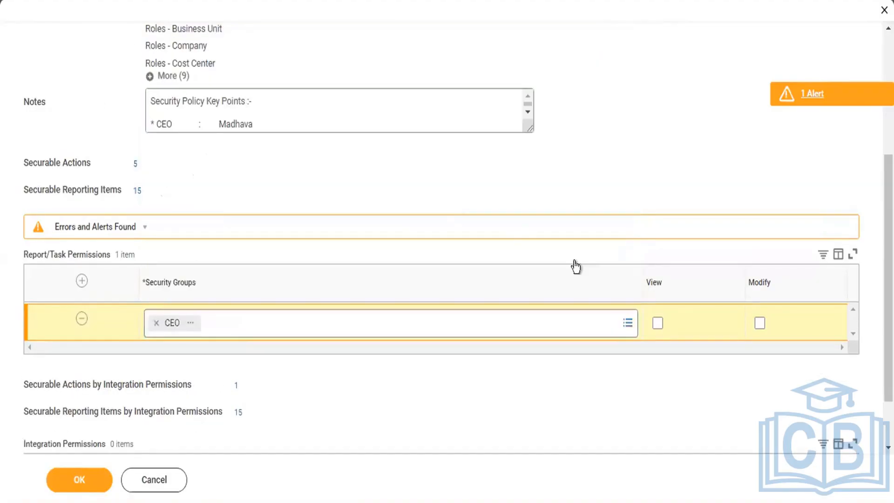
left_click(658, 323)
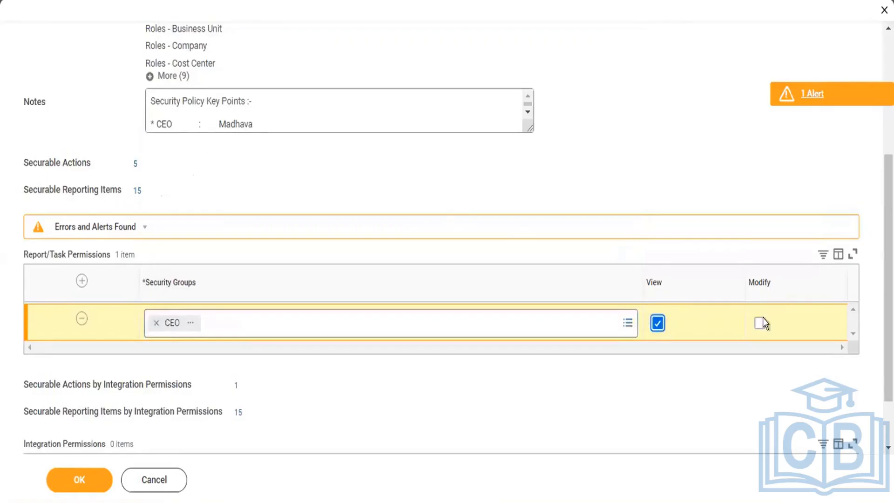
left_click(759, 323)
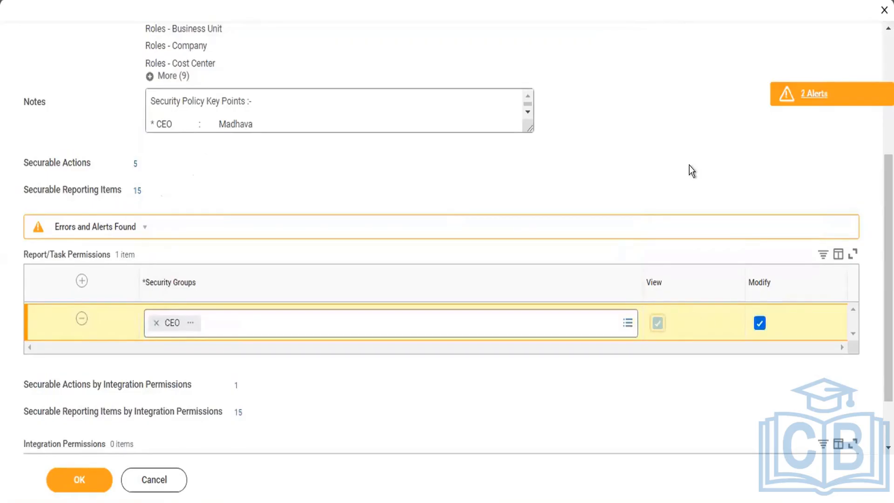
Add a row to the Integration Permissions table and assign it the security group "CEO".
scroll(689, 166, "down", 1)
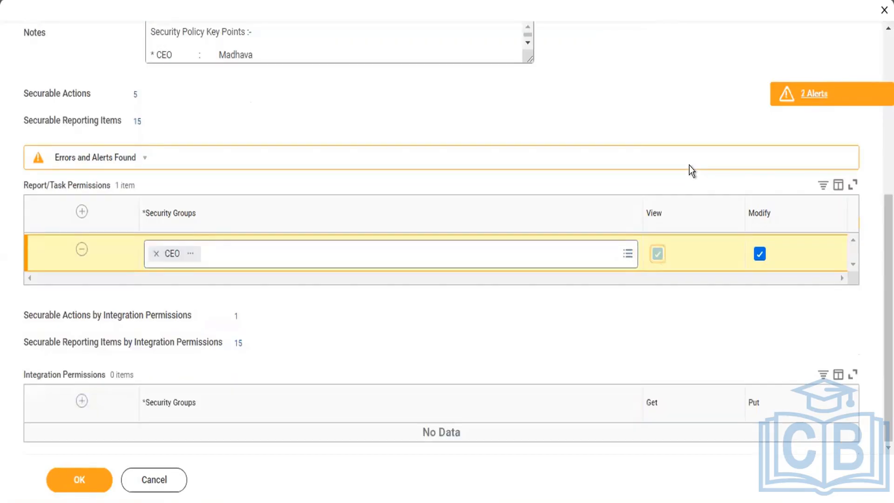
left_click(82, 400)
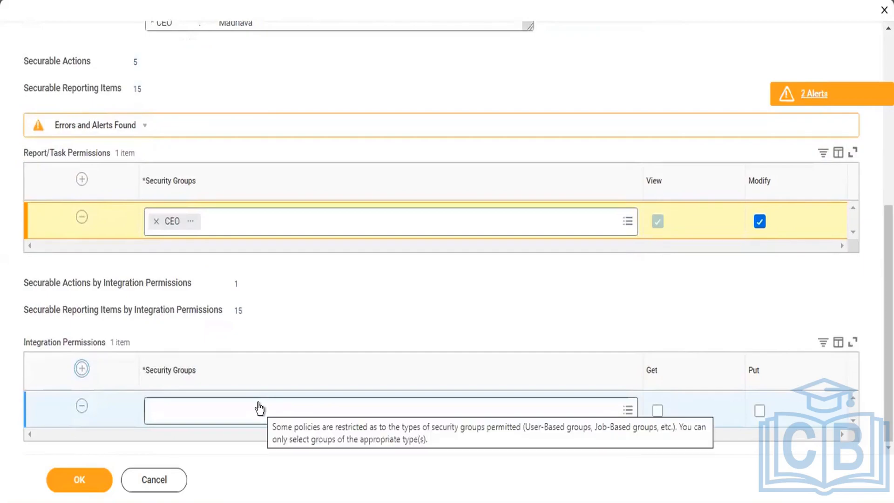
left_click(259, 408)
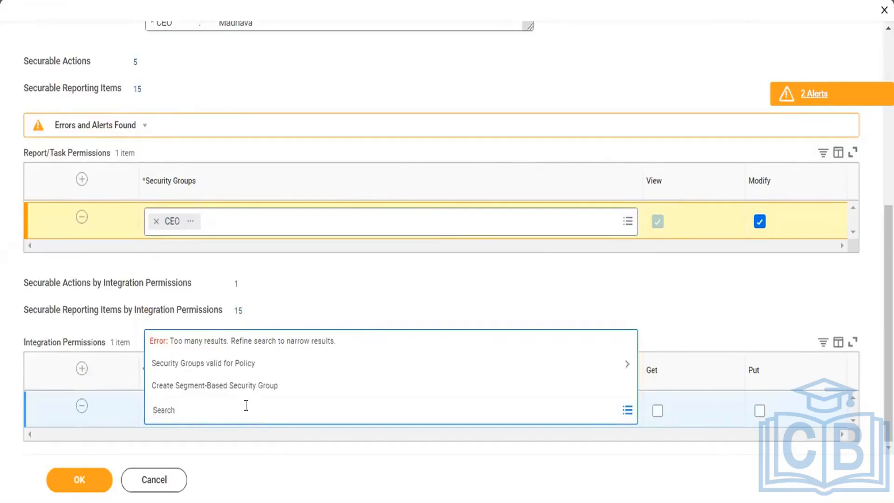
type("CEO")
key("Return")
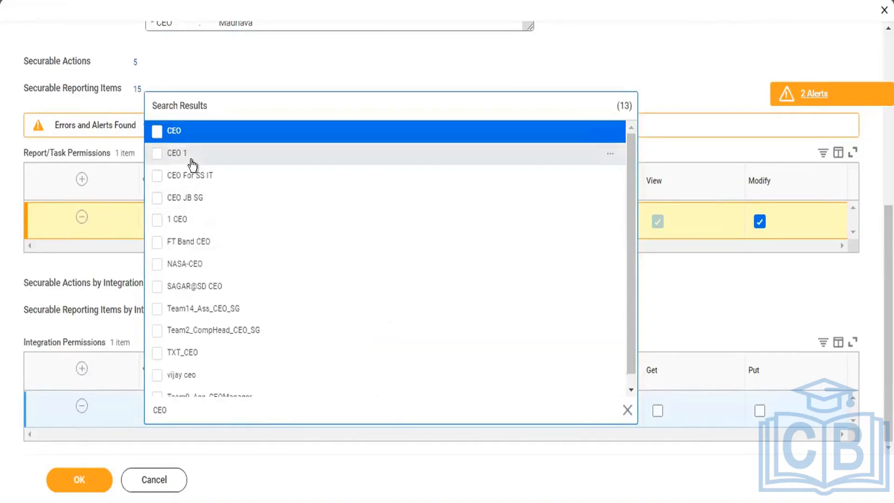
left_click(158, 133)
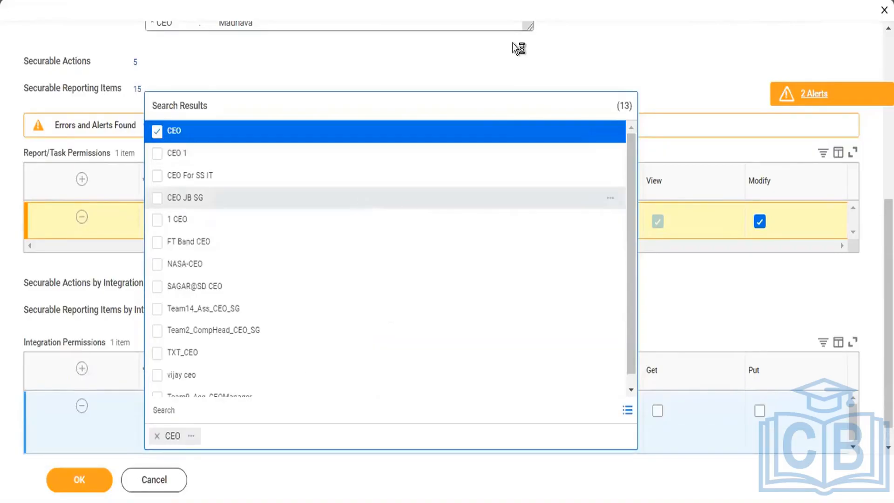
left_click(528, 65)
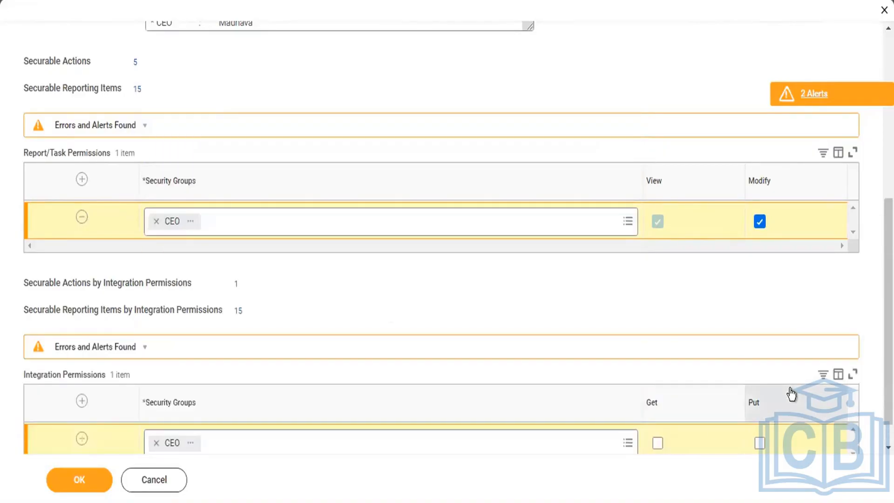
Grant the CEO group Get and Put access in Integration Permissions and submit the security policy.
scroll(669, 345, "down", 1)
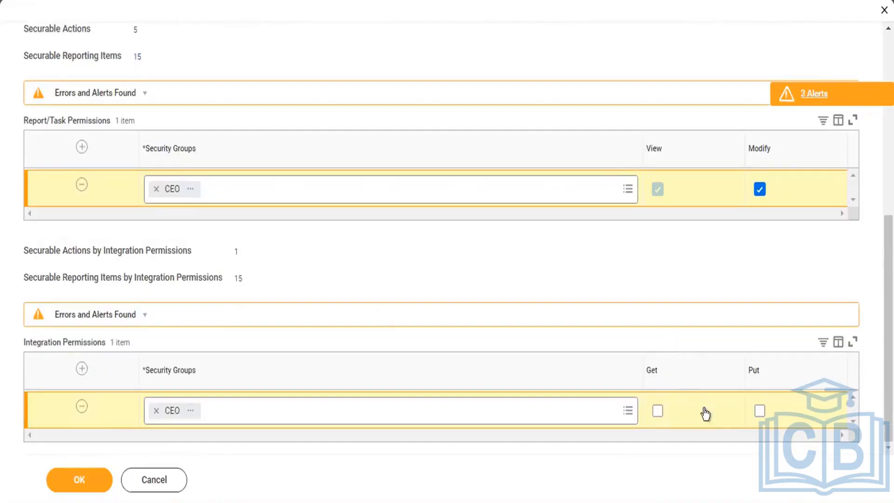
left_click(658, 411)
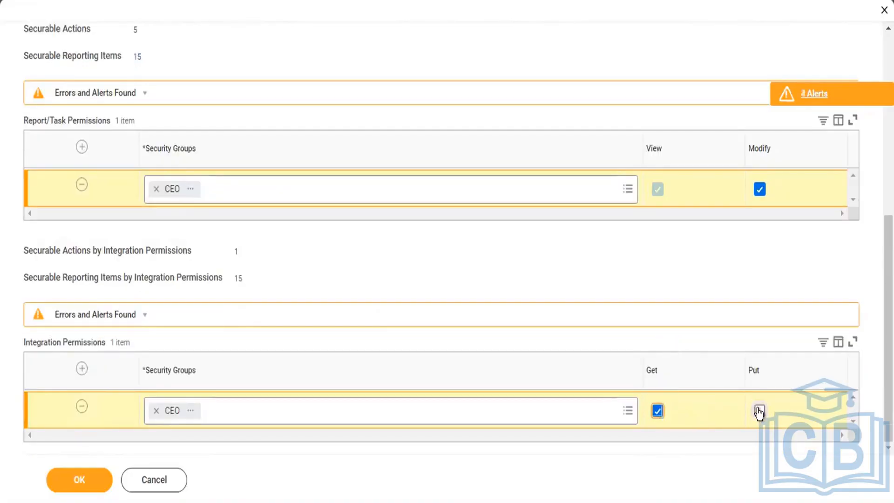
left_click(759, 412)
left_click(660, 409)
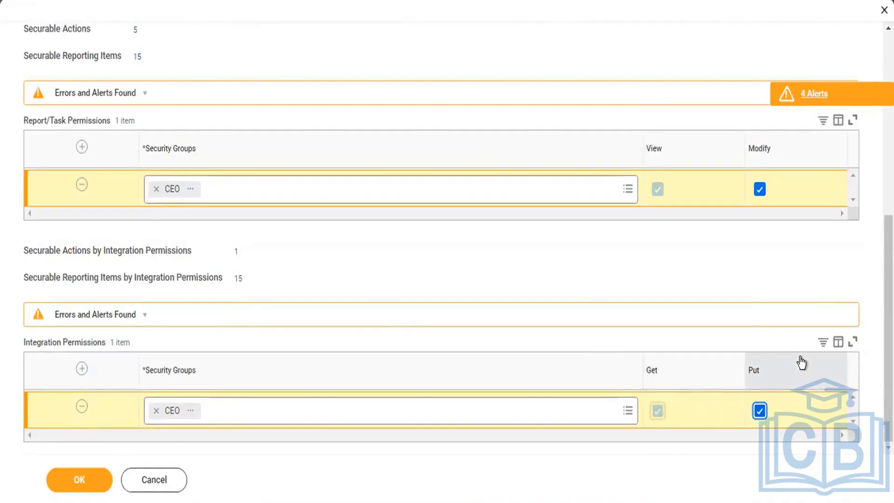
left_click(653, 252)
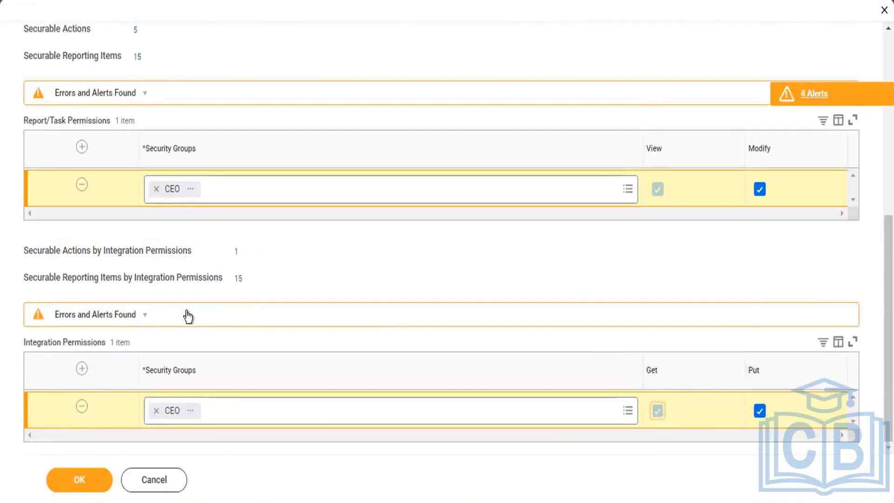
left_click(68, 487)
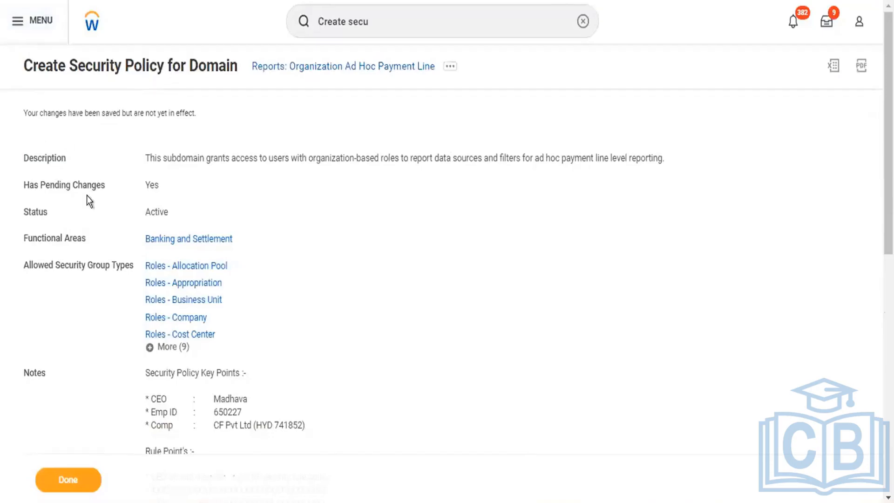
Review the saved policy's description, notes, and Report/Task and Integration Permissions.
scroll(86, 194, "down", 2)
scroll(87, 195, "down", 2)
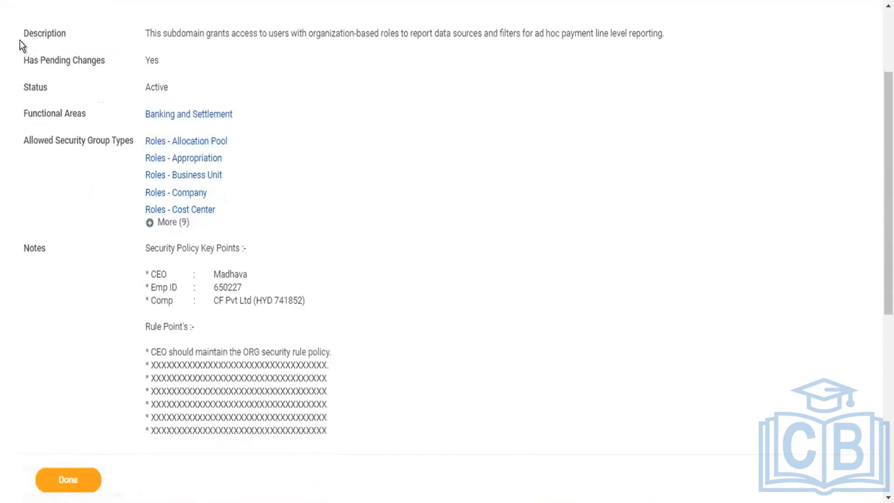
left_click_drag(20, 40, 395, 413)
scroll(395, 413, "down", 12)
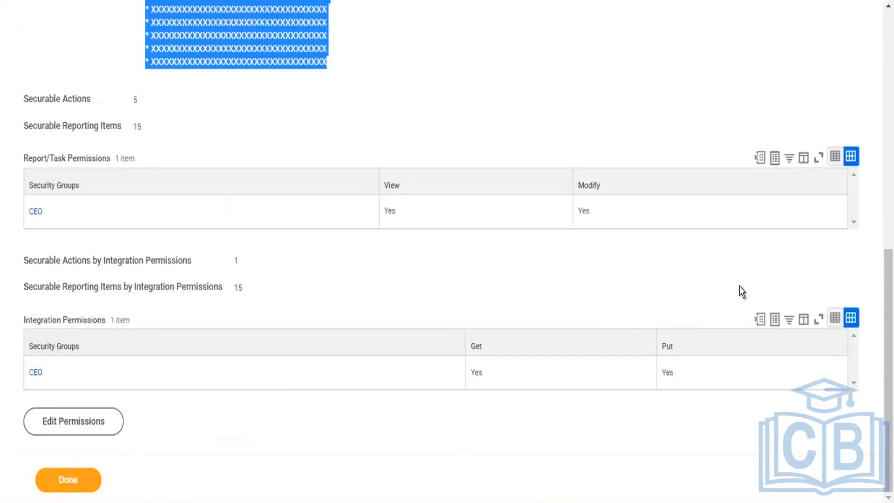
left_click(739, 252)
scroll(739, 252, "up", 12)
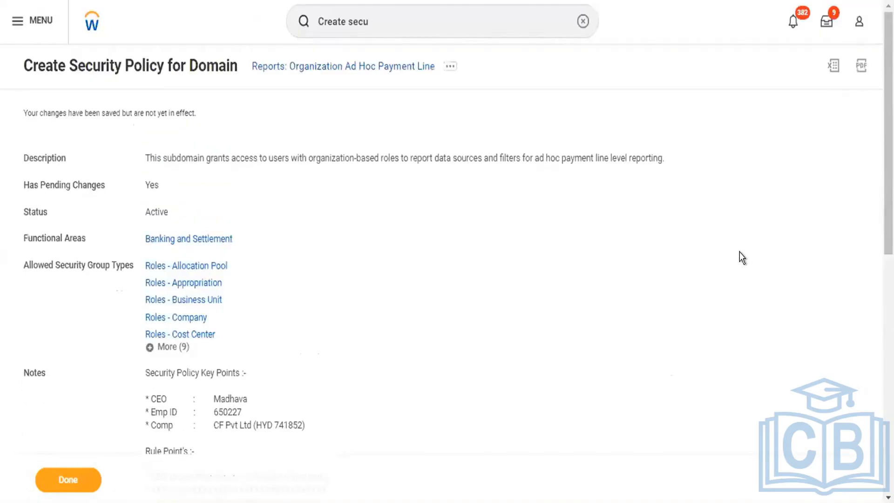
Export the policy for Reports: Organization Ad Hoc Payment Line to Excel and finish the task.
left_click(833, 70)
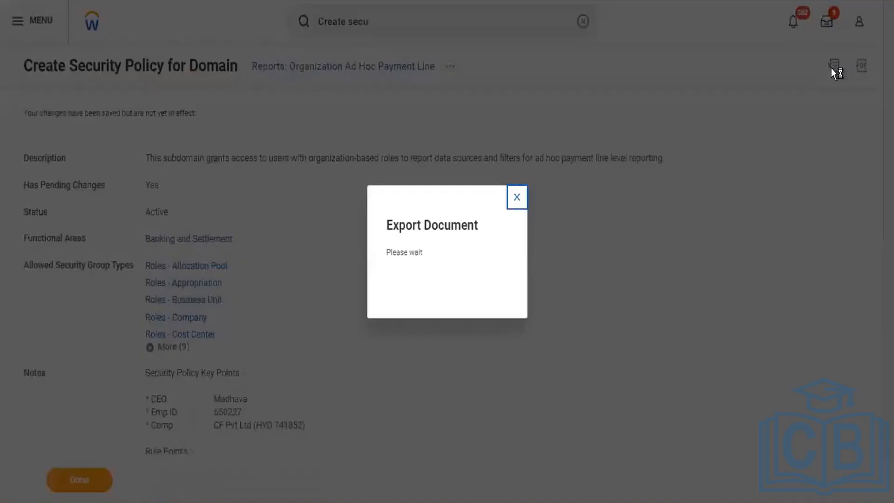
left_click(452, 281)
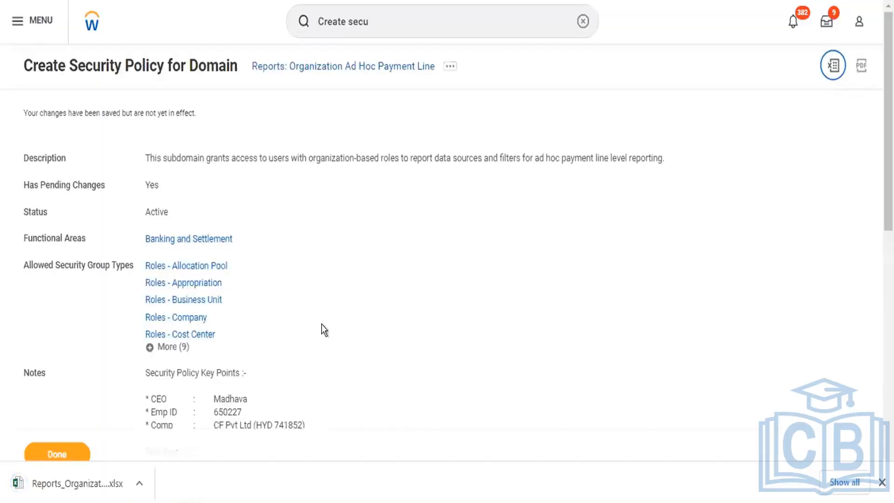
left_click(881, 483)
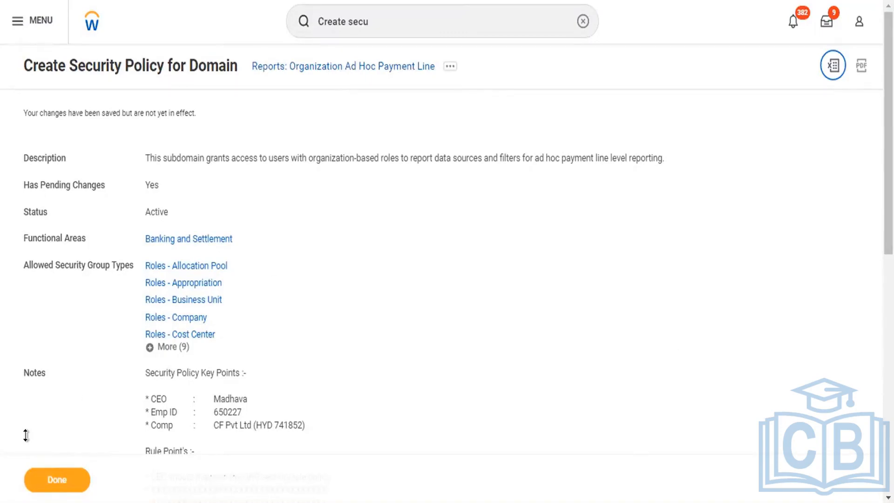
left_click(55, 478)
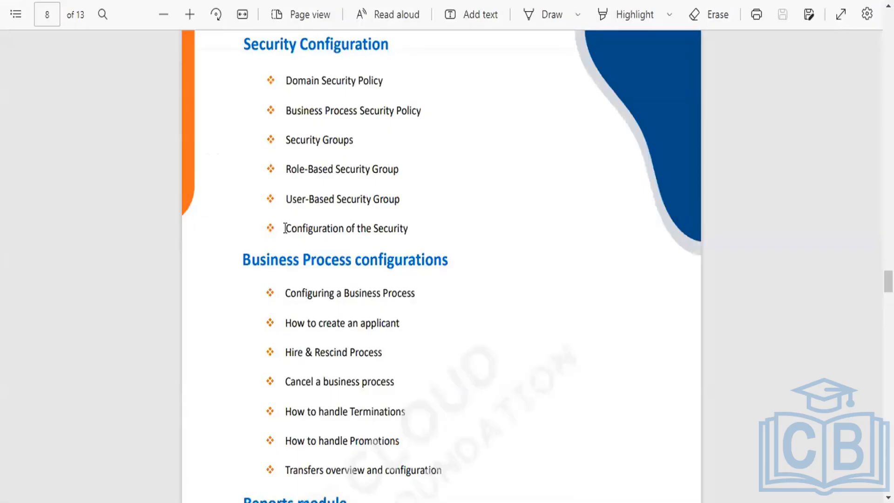
Point out the topic "Configuration of the Security" under Security Configuration in the course PDF.
left_click_drag(285, 228, 415, 227)
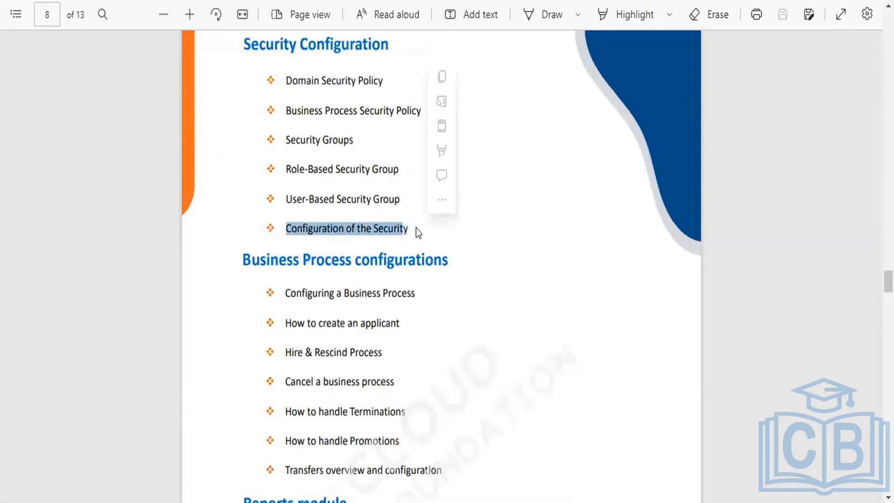
left_click(415, 228)
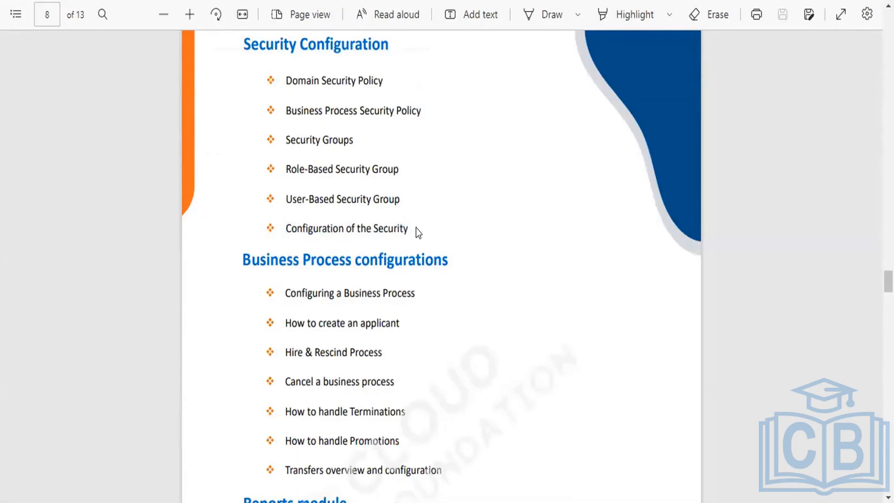
left_click_drag(408, 227, 281, 225)
left_click(282, 223)
left_click_drag(282, 224, 389, 227)
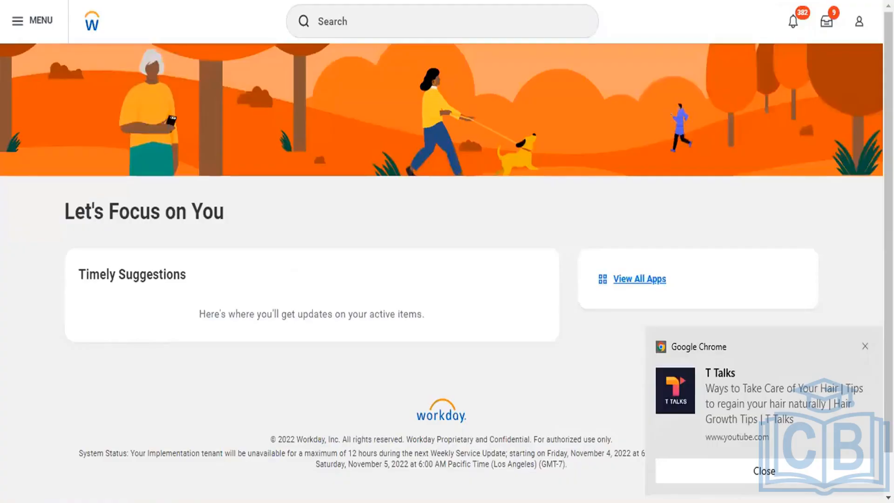
In Workday, search for "Create Security", open the Create Security Configuration Package task and dismiss the browser notification.
left_click(353, 9)
type("Create Security")
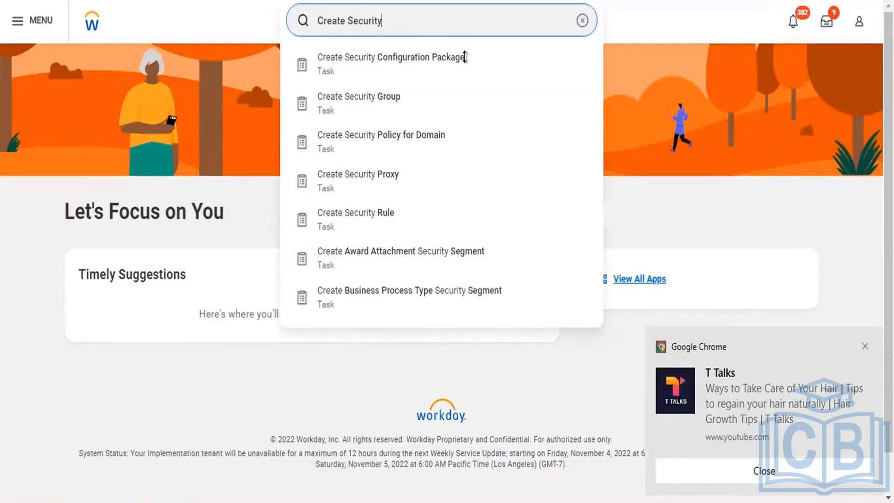
left_click(329, 66)
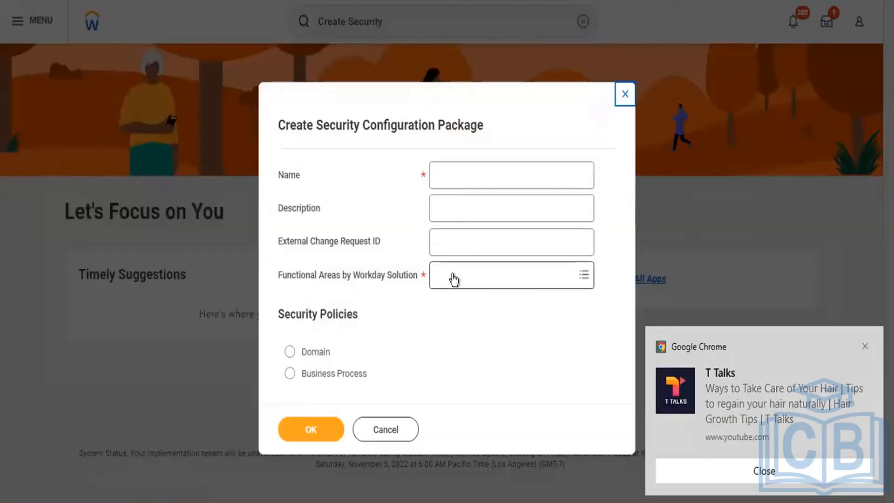
left_click(471, 163)
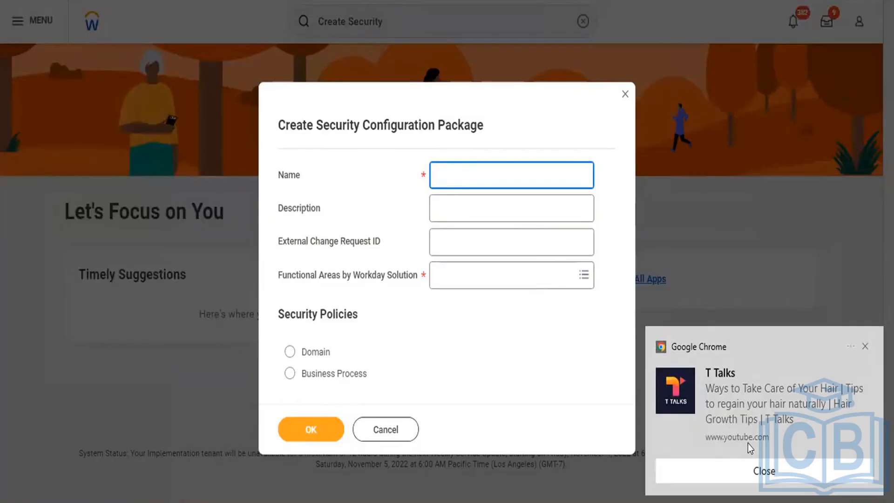
left_click(766, 466)
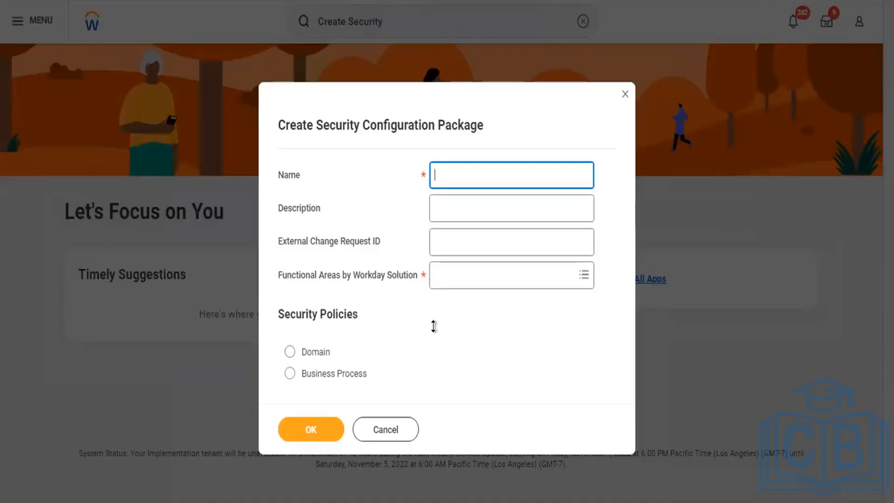
double_click(442, 120)
triple_click(442, 120)
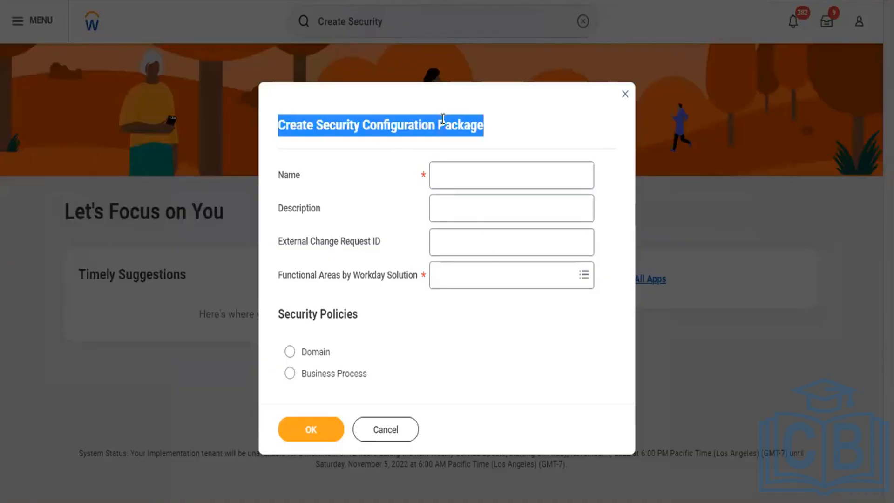
double_click(443, 119)
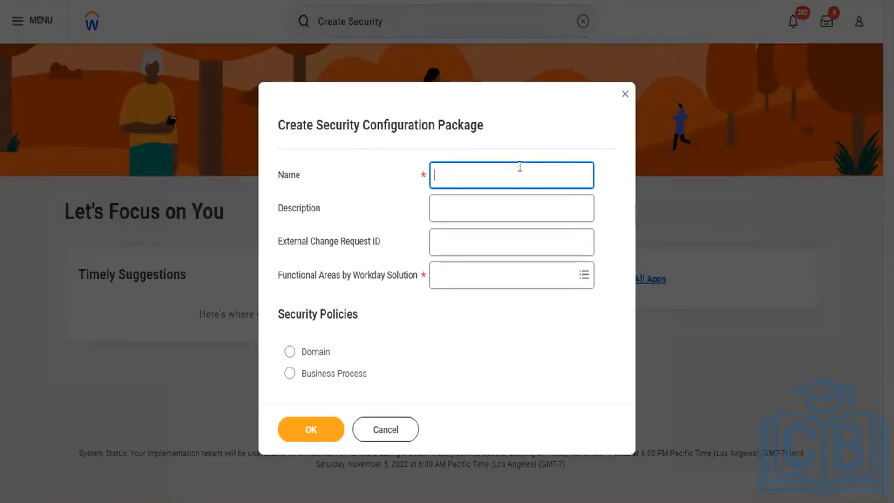
Name the security configuration package "CF Pvt Ltd" and enter "IT Services" as its description.
type("CF Pvt Ltd")
left_click(492, 205)
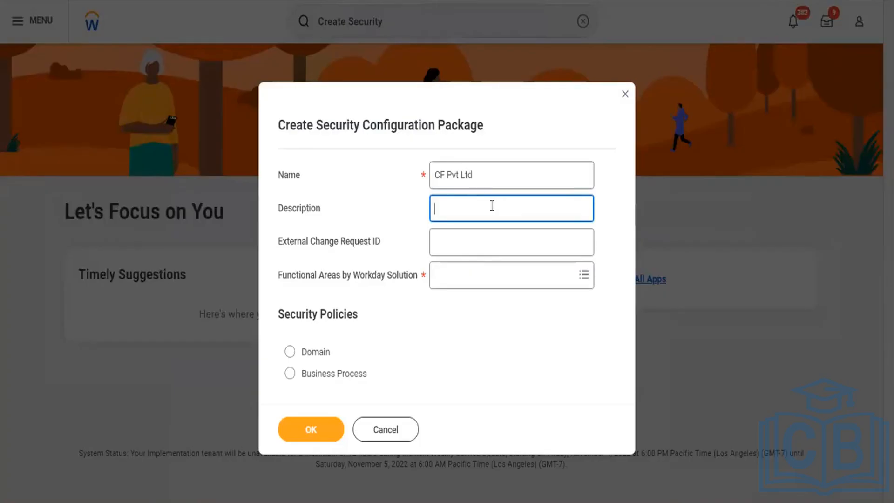
type("0")
key("BackSpace")
type("IT Services")
Choose Planning as the package's functional area, set the security policies to Business Process and continue to the package details.
left_click(472, 237)
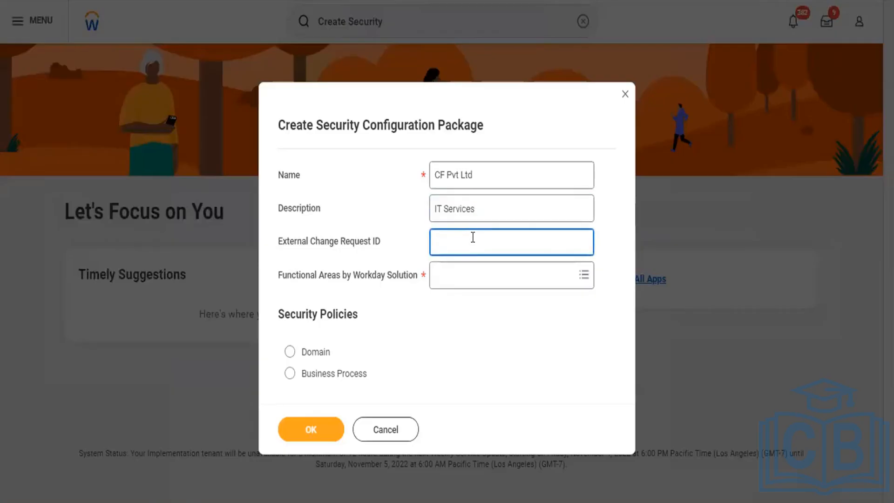
left_click(500, 275)
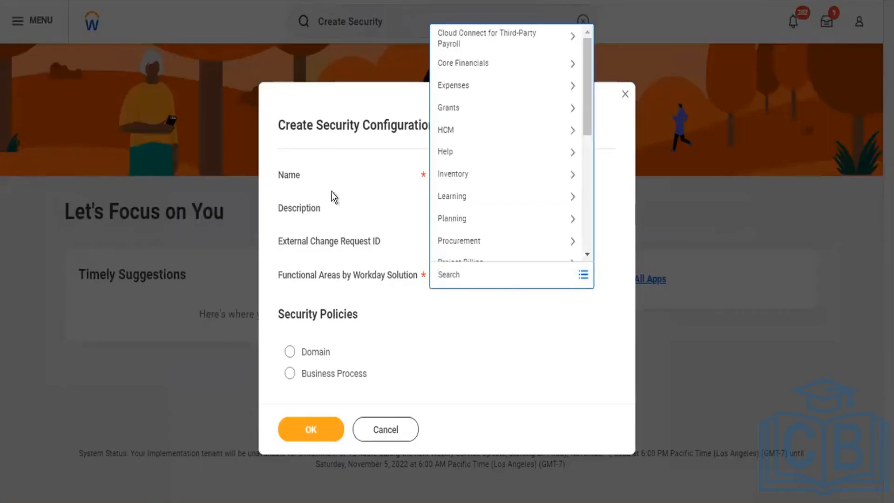
left_click(342, 241)
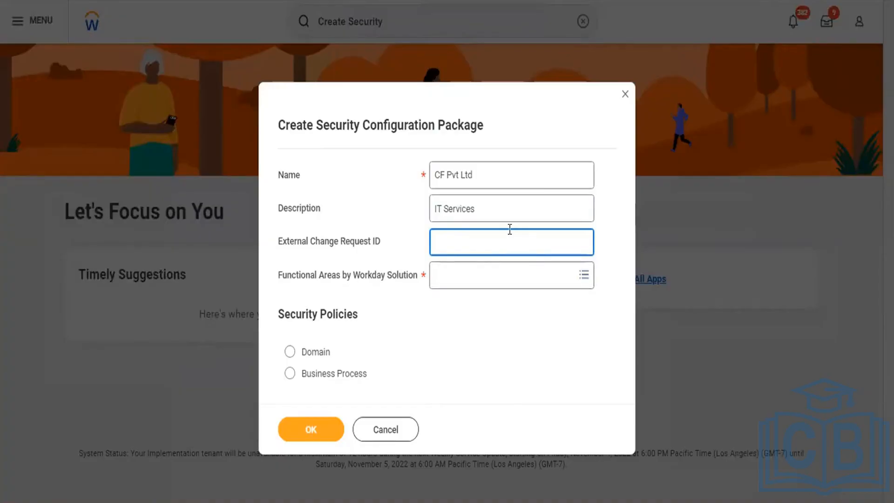
left_click(496, 277)
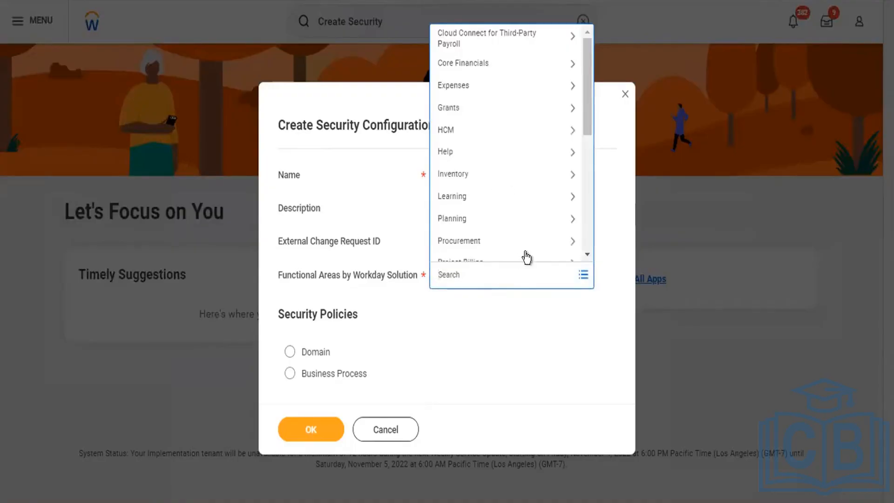
left_click(516, 216)
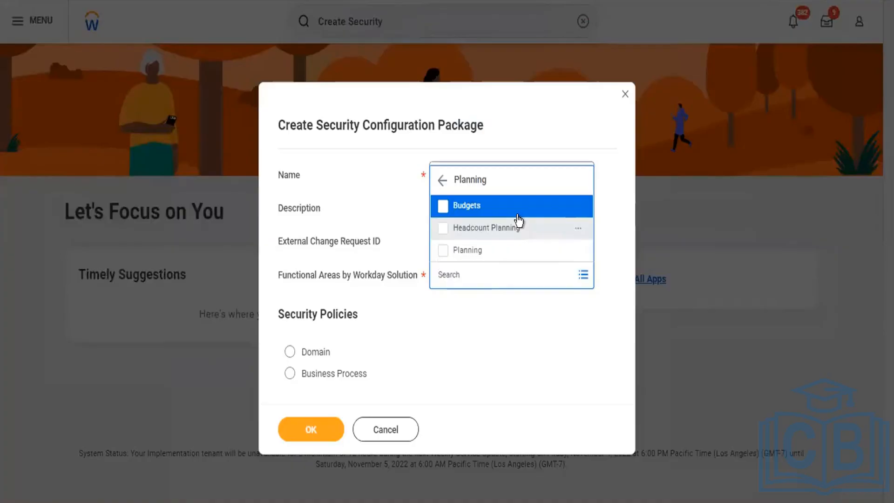
left_click(442, 254)
left_click(516, 372)
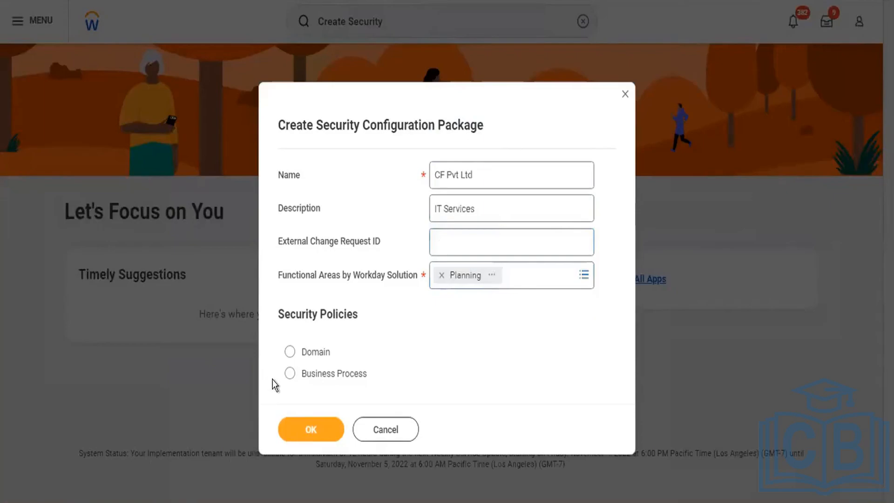
left_click(289, 373)
left_click(313, 427)
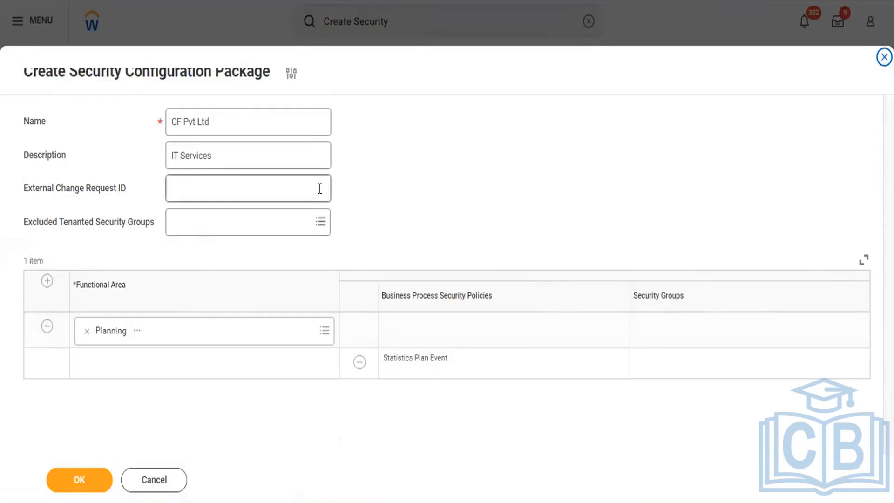
Enter "##789654" as the package's External Change Request ID.
left_click(241, 231)
left_click(225, 188)
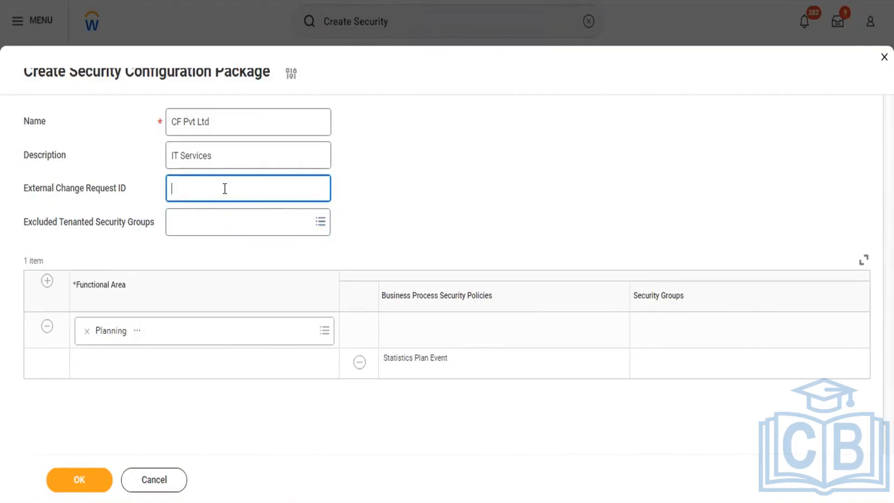
type("##789654")
Search the excluded tenanted security groups for "Company" and select Company Administrator.
left_click(266, 217)
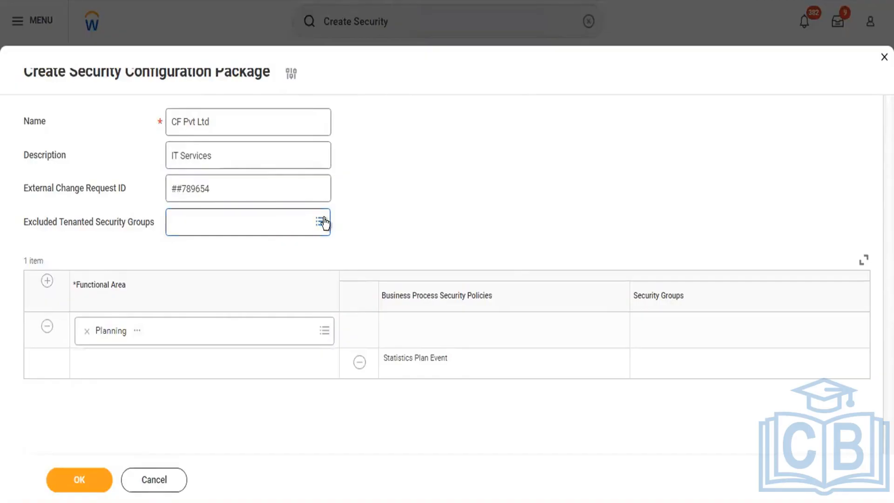
left_click(256, 213)
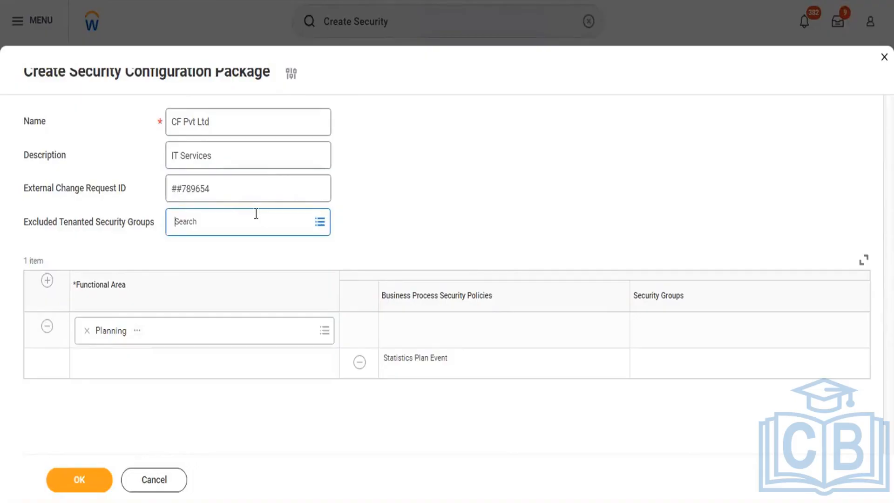
type("AS")
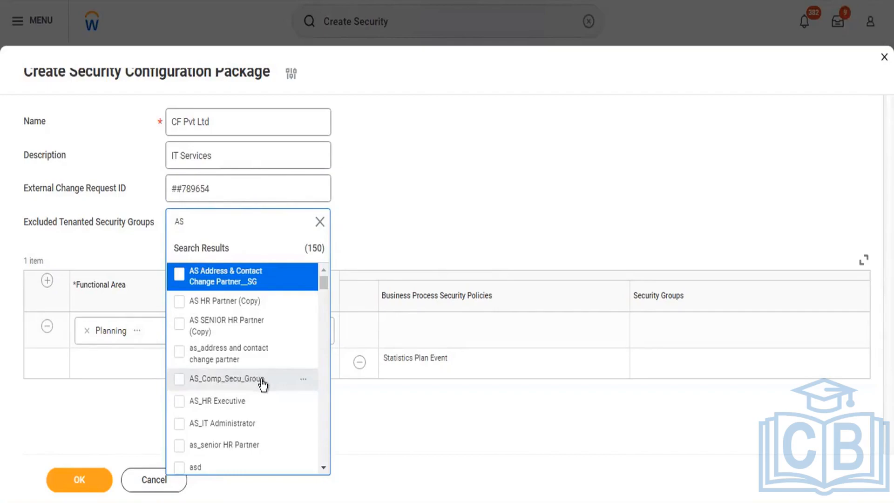
left_click(319, 222)
type("Comp")
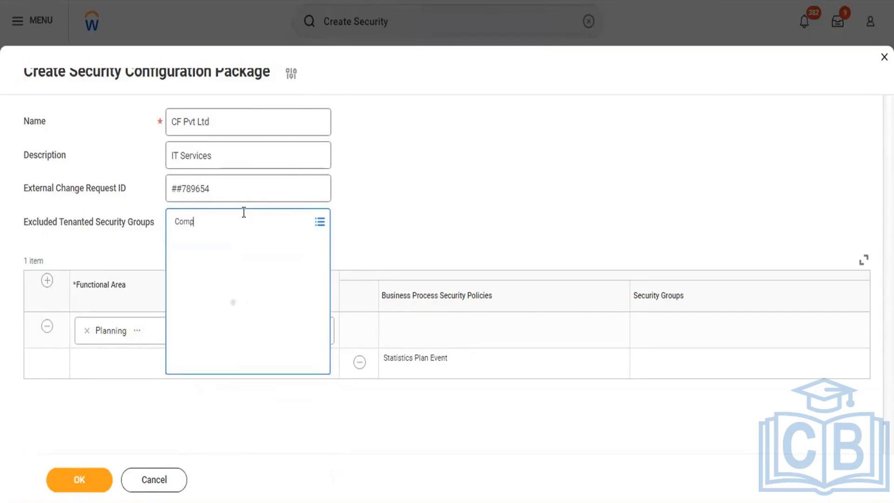
type("any")
key("Return")
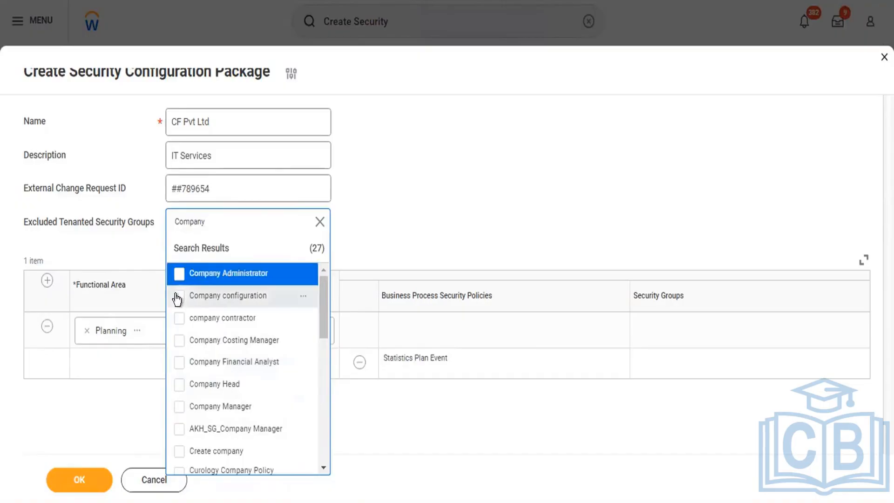
left_click(179, 273)
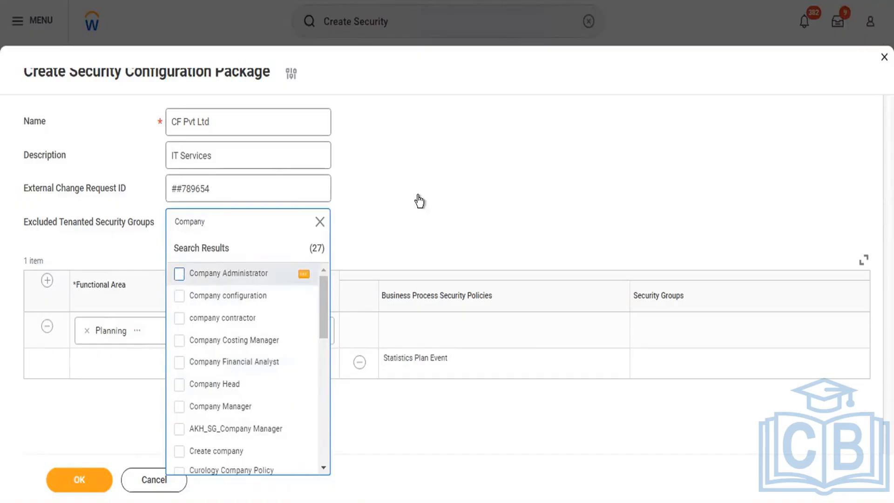
left_click(449, 199)
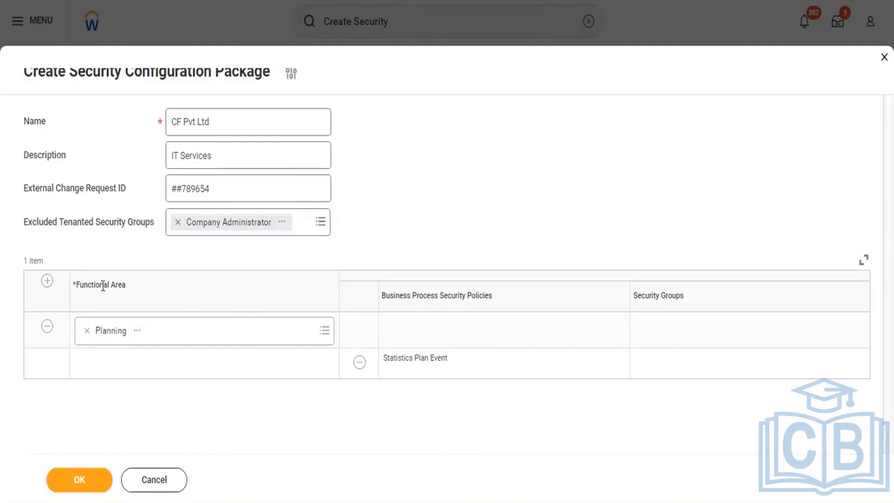
Add a second functional area row to the package and set it to Project Tracking from the Projects category.
left_click(47, 281)
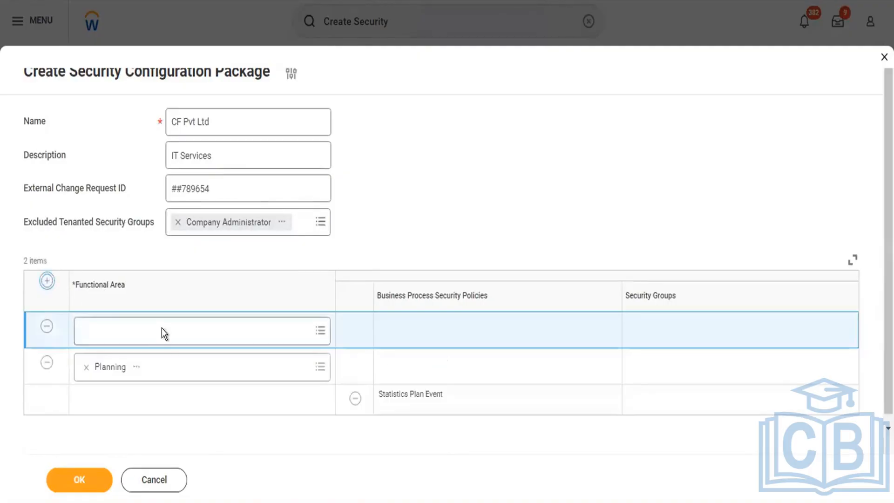
left_click(325, 331)
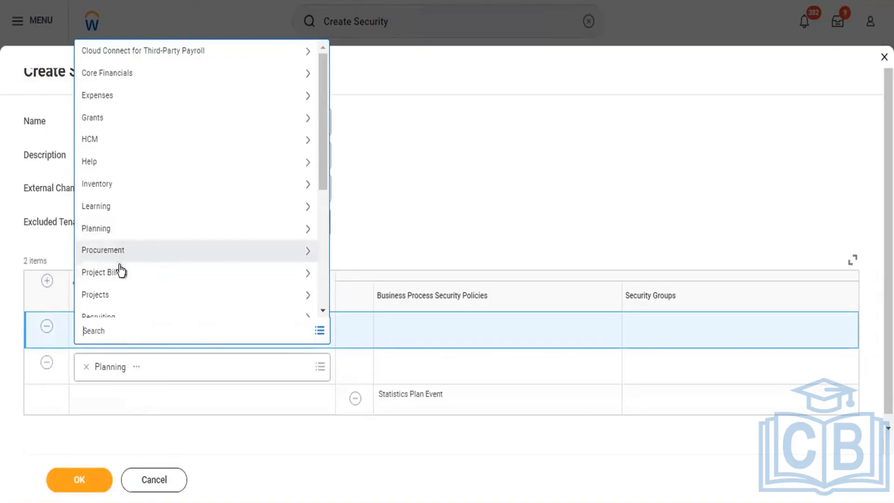
left_click(116, 293)
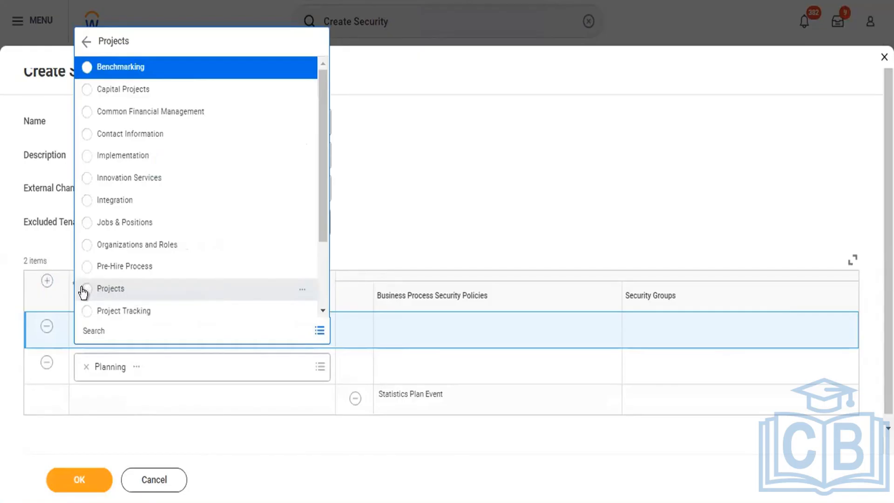
left_click(85, 311)
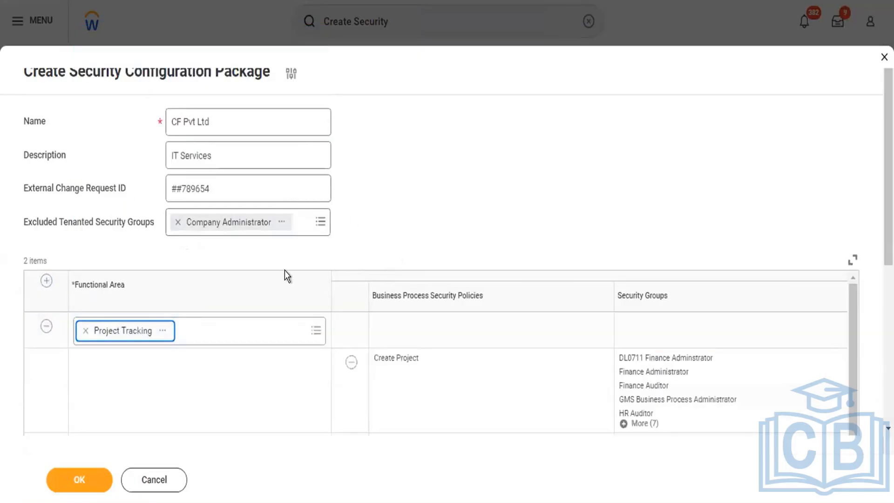
Examine the business process security policies and security groups listed for the Project Tracking functional area.
scroll(286, 276, "down", 5)
scroll(305, 345, "up", 2)
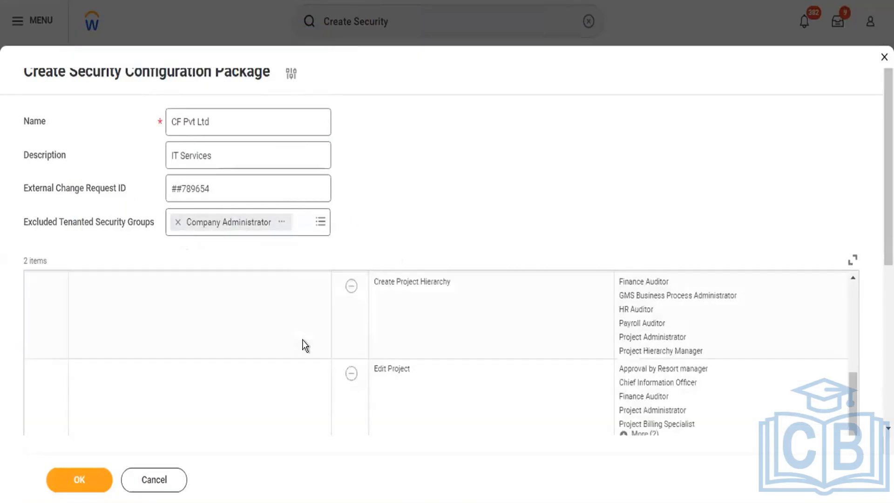
scroll(305, 344, "up", 4)
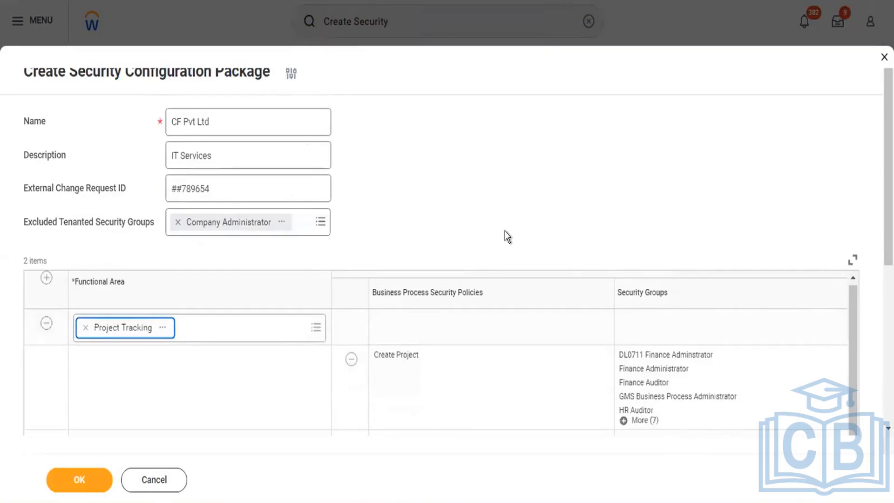
scroll(506, 231, "down", 4)
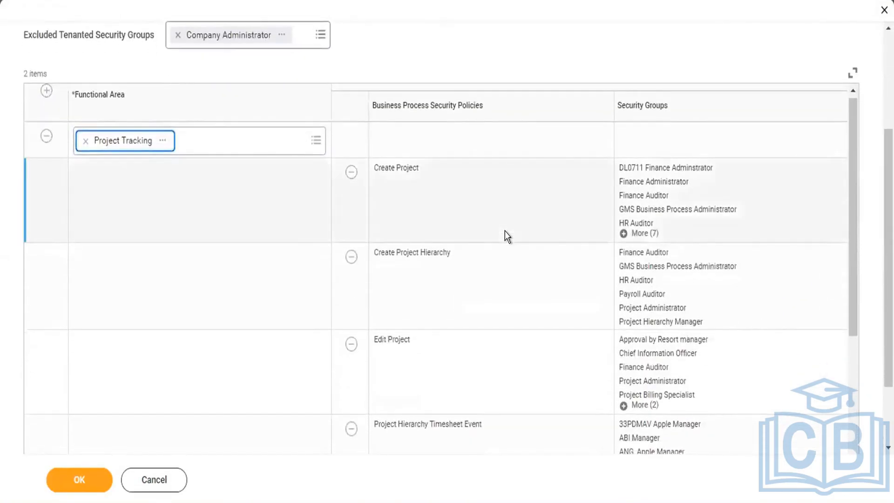
scroll(504, 230, "down", 1)
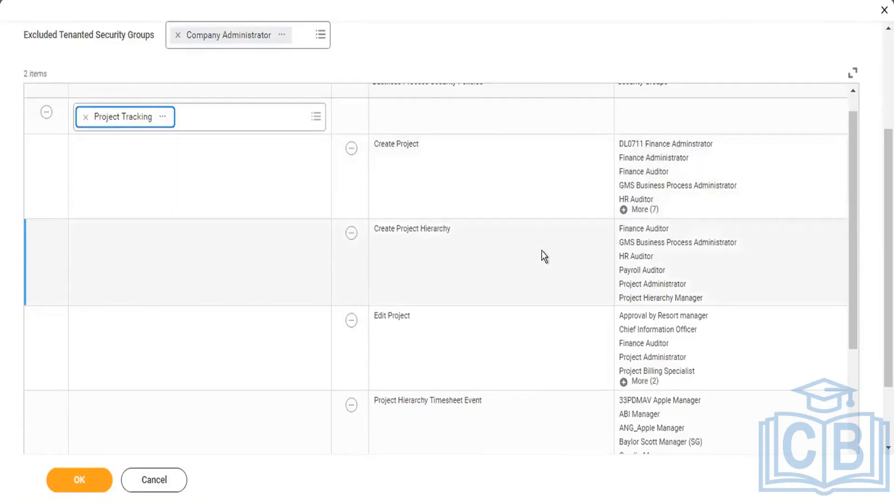
scroll(541, 251, "down", 3)
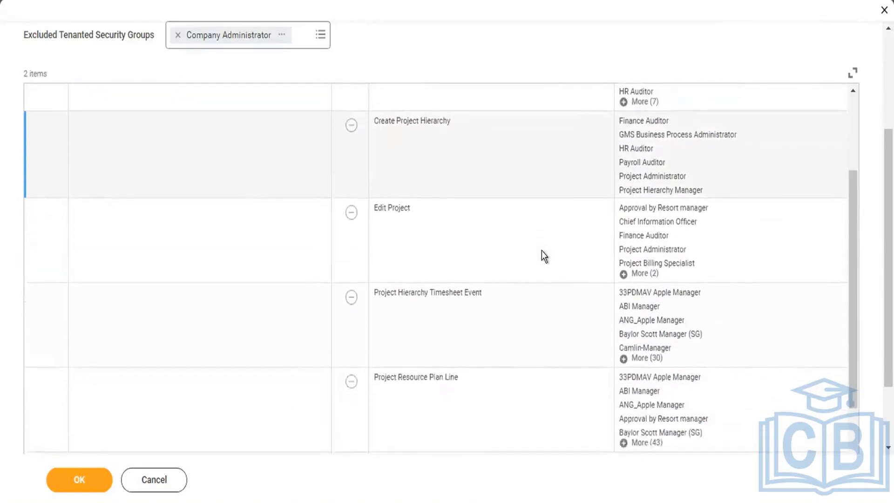
scroll(512, 279, "up", 4)
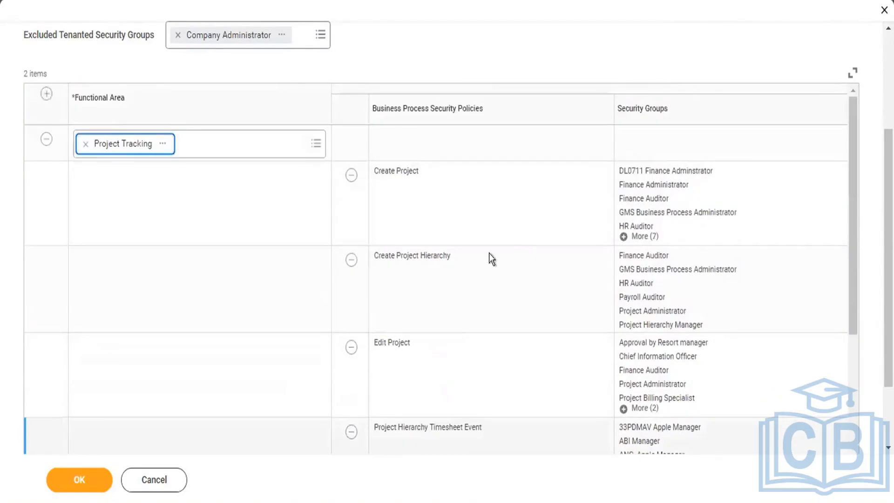
triple_click(430, 106)
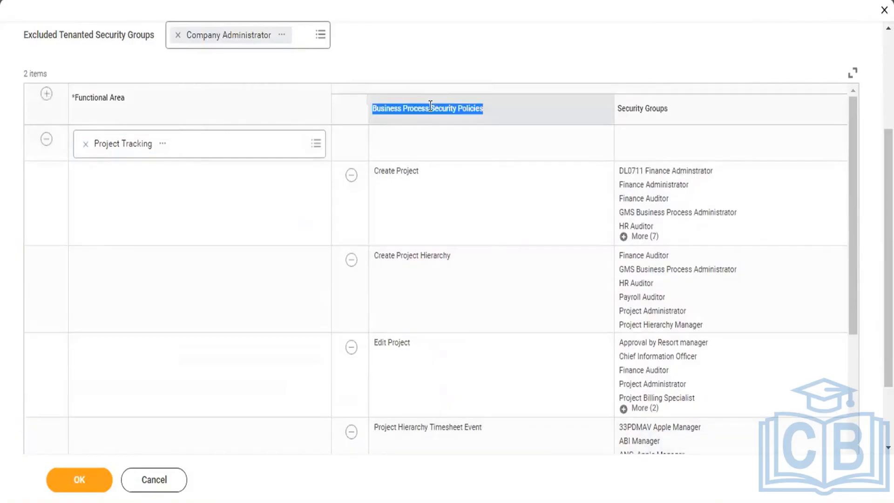
scroll(422, 267, "down", 4)
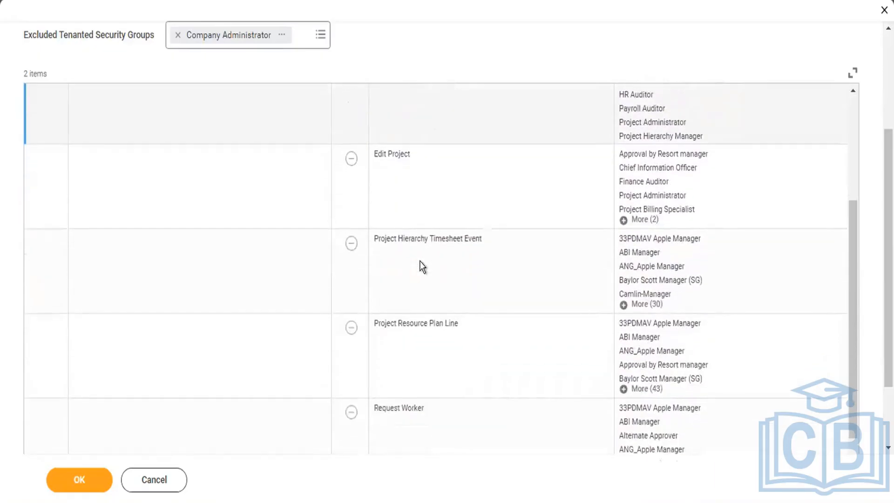
scroll(419, 264, "down", 2)
triple_click(424, 238)
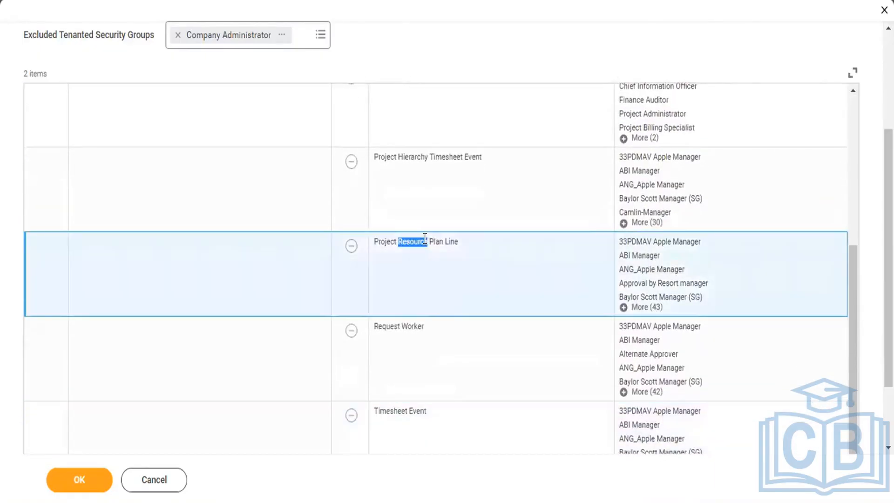
scroll(460, 289, "up", 6)
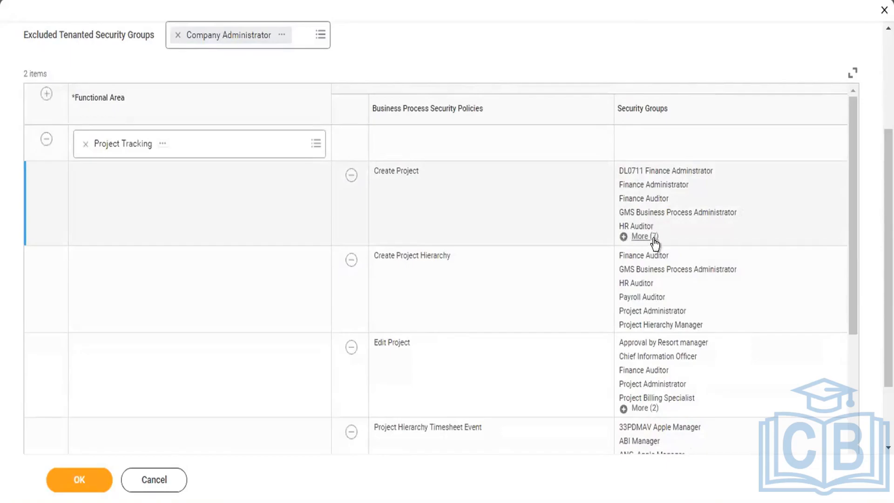
scroll(515, 309, "down", 3)
scroll(515, 309, "down", 4)
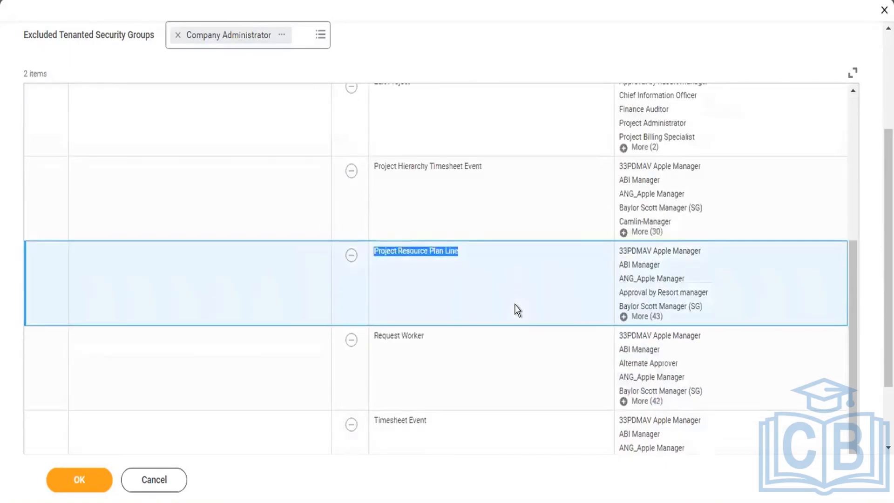
left_click(875, 177)
scroll(874, 177, "down", 2)
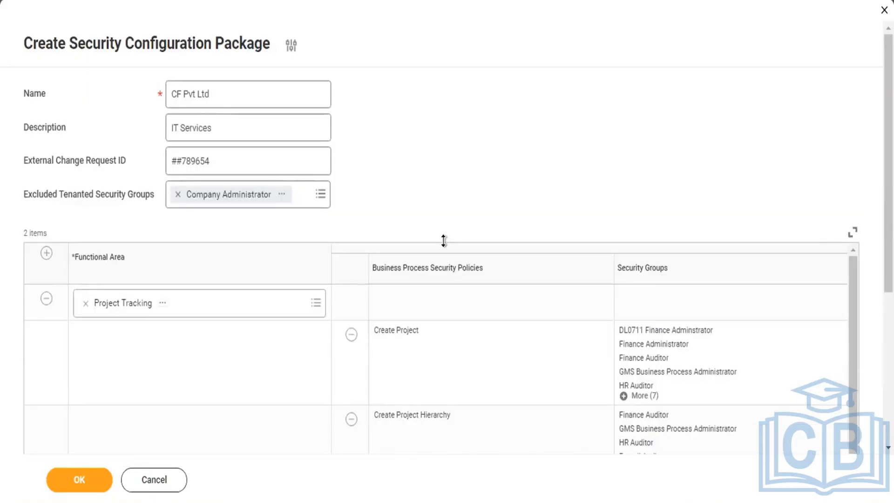
scroll(421, 176, "down", 5)
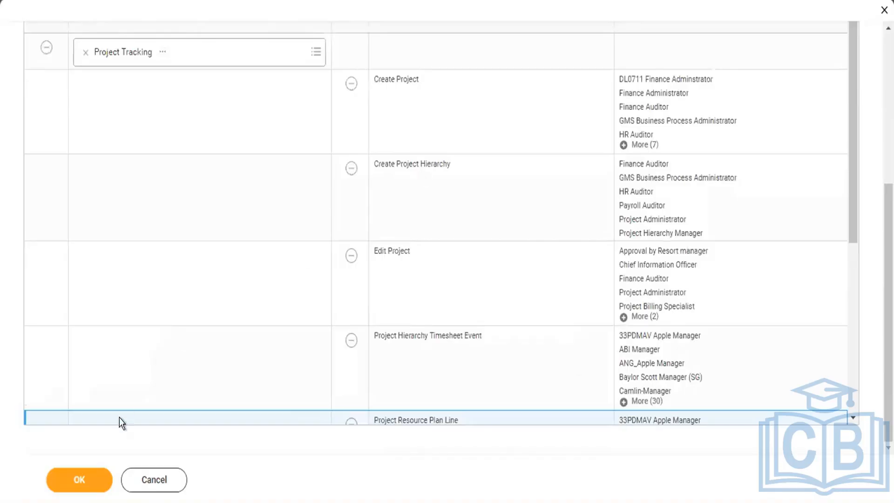
Submit the CF Pvt Ltd security configuration package and review its summary with functional areas, policies and security groups.
left_click(78, 479)
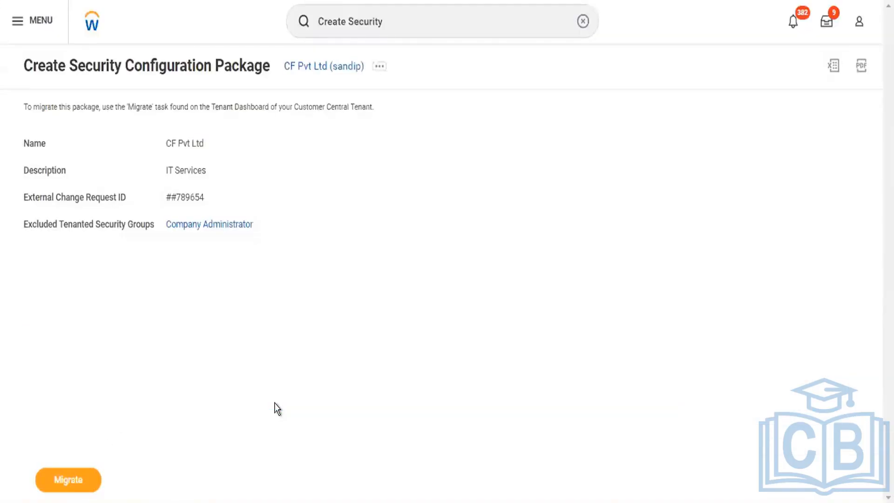
scroll(277, 409, "down", 4)
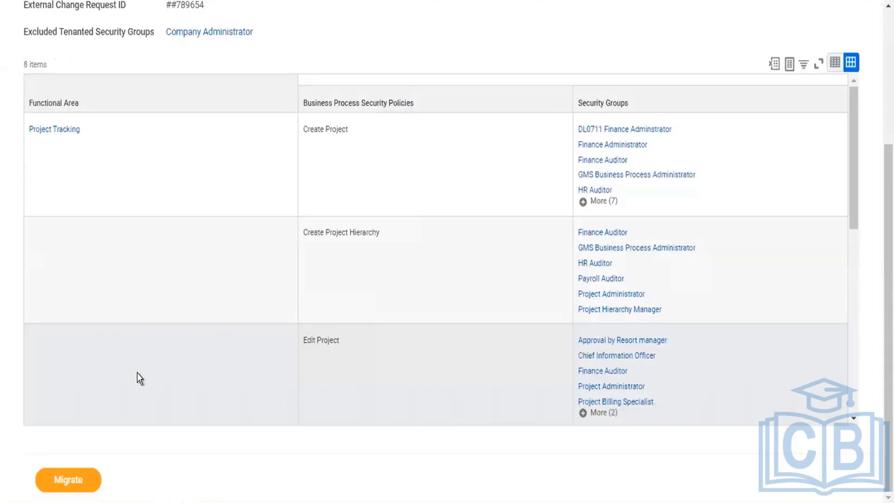
scroll(176, 245, "up", 4)
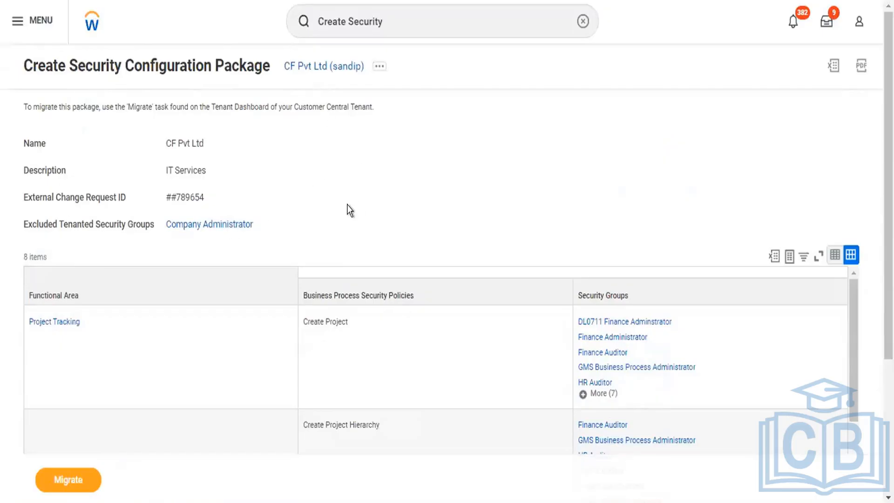
scroll(337, 236, "down", 1)
scroll(338, 236, "down", 3)
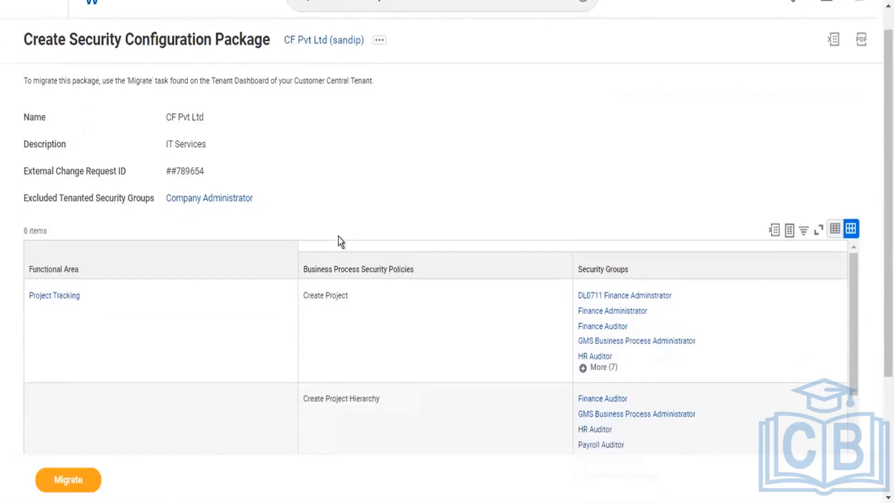
Try to migrate the CF Pvt Ltd security configuration package, and dismiss the resulting dialog.
scroll(338, 237, "down", 1)
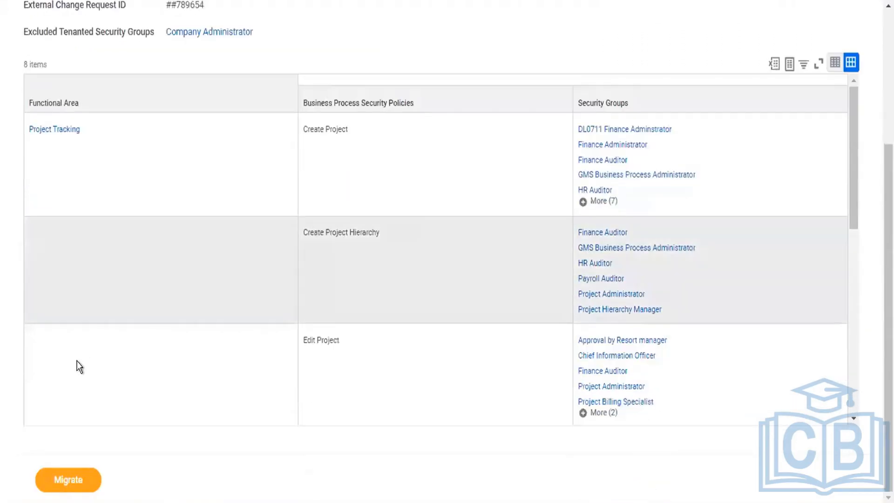
scroll(79, 358, "down", 10)
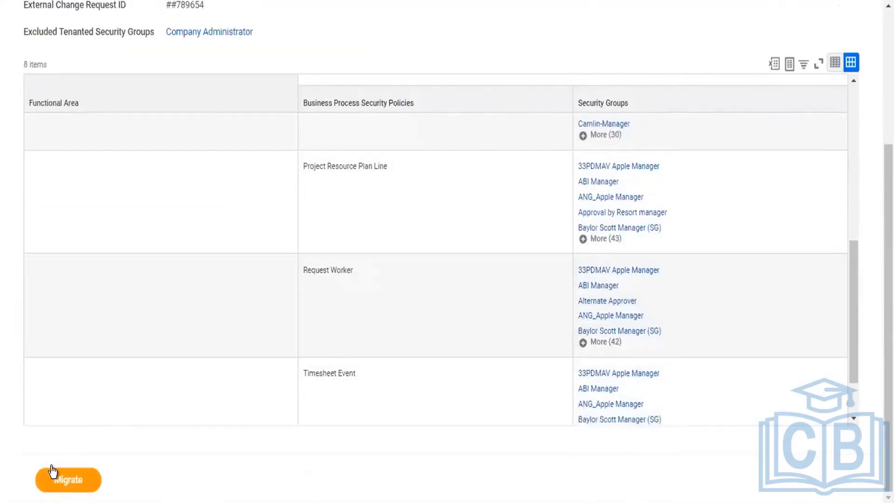
left_click(57, 476)
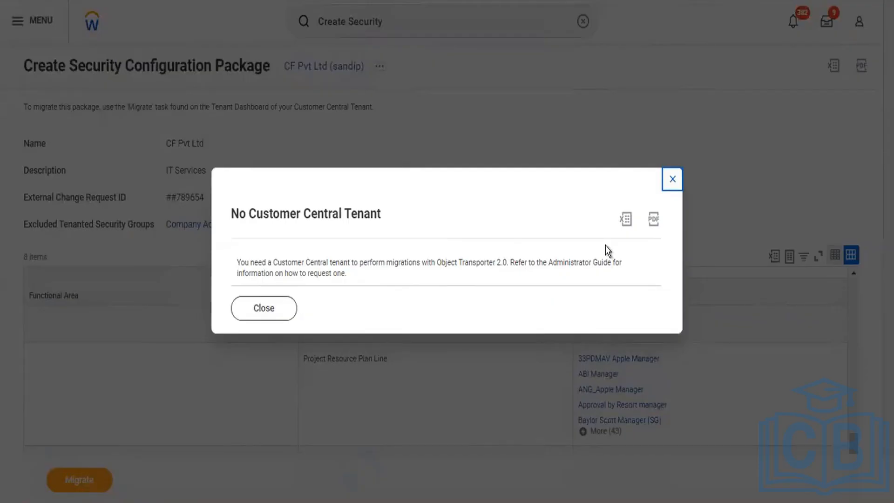
left_click(671, 177)
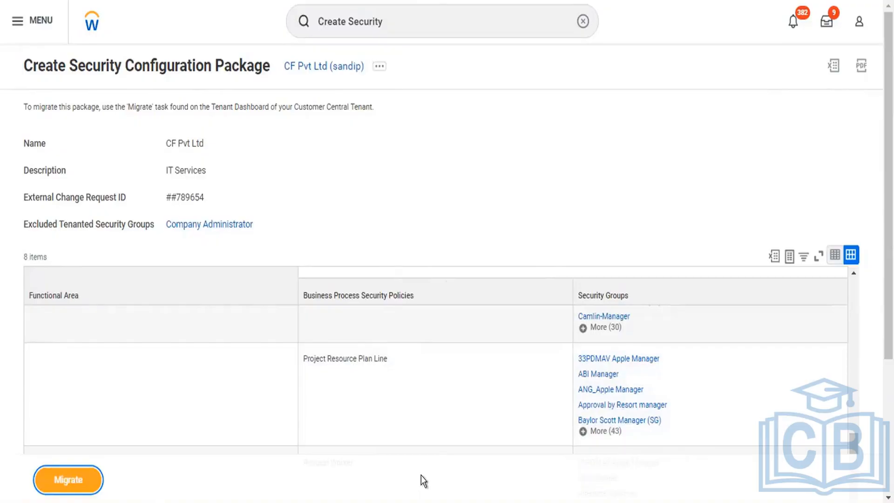
Export the CF Pvt Ltd security configuration package to Excel and download the file.
left_click(833, 66)
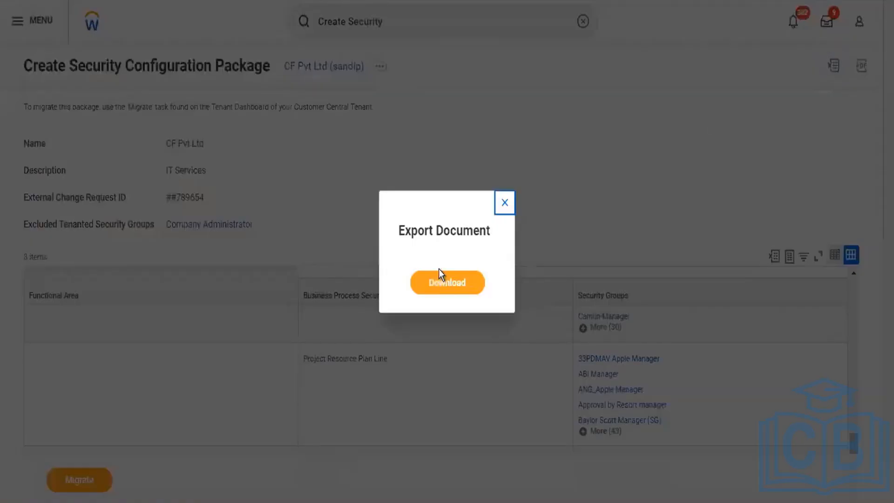
left_click(438, 282)
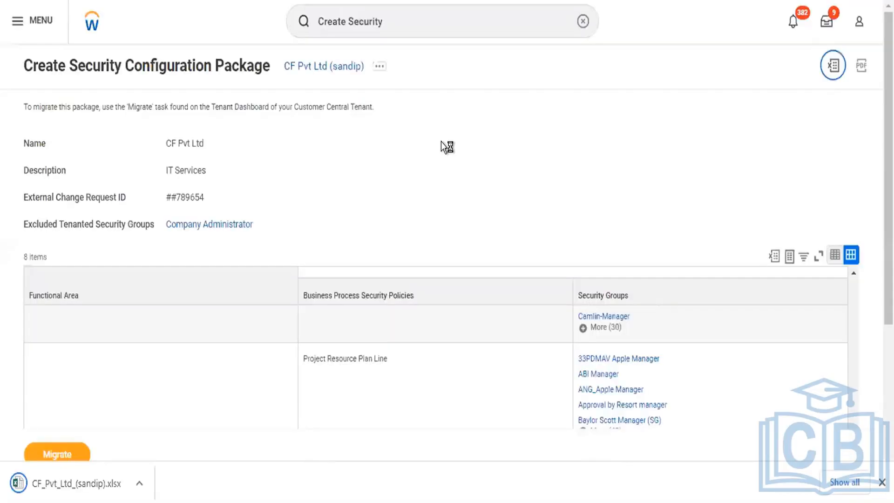
Examine the related actions offered for the Project Resource Plan Line business process security policy, including its Business Process Type options.
scroll(725, 183, "down", 5)
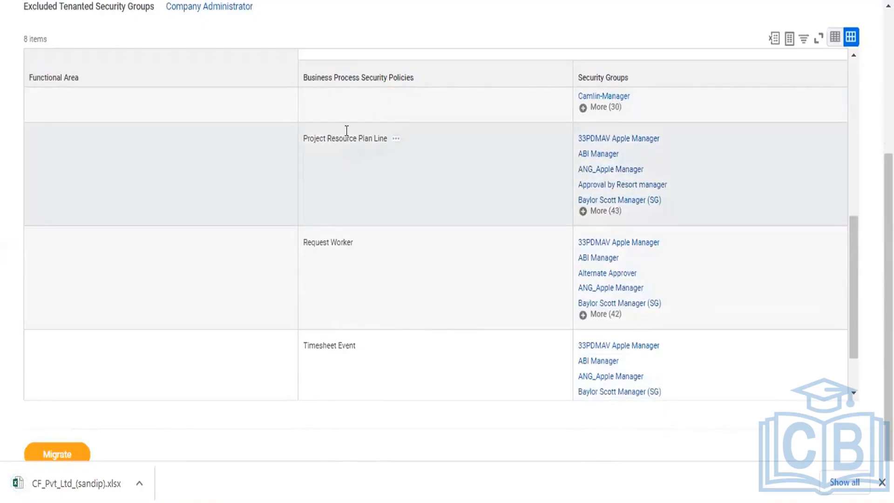
left_click(392, 145)
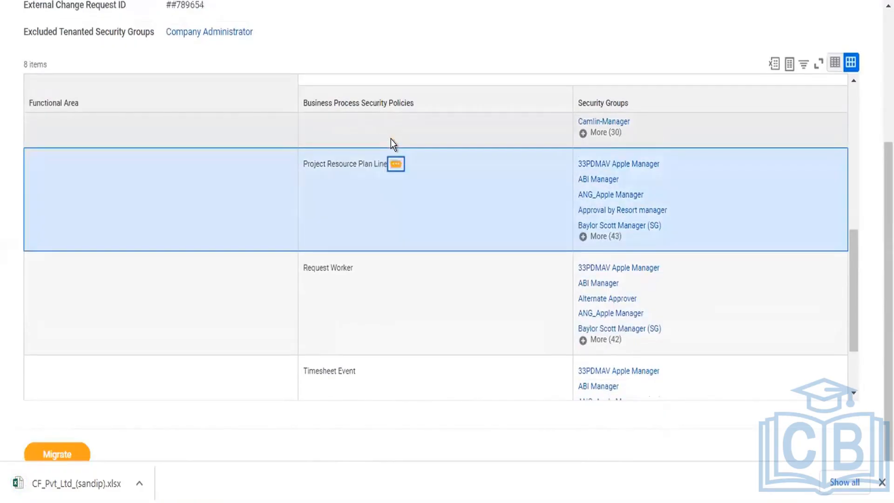
left_click(396, 165)
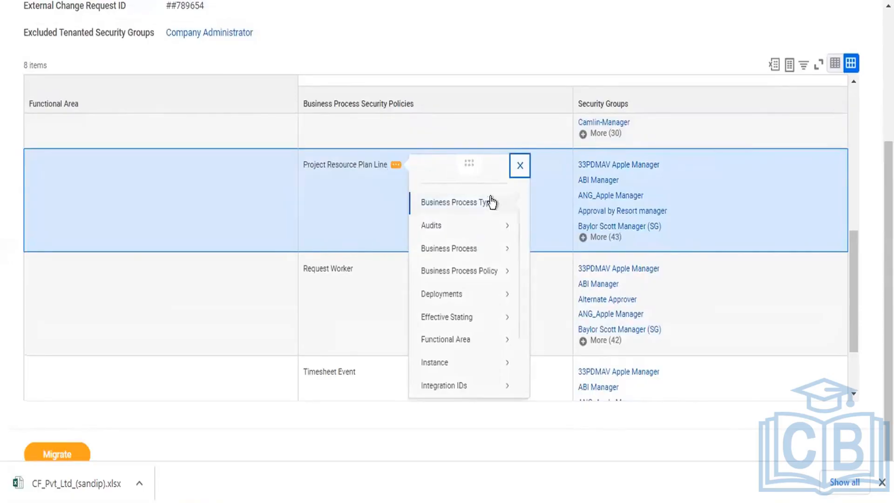
mouse_move(489, 202)
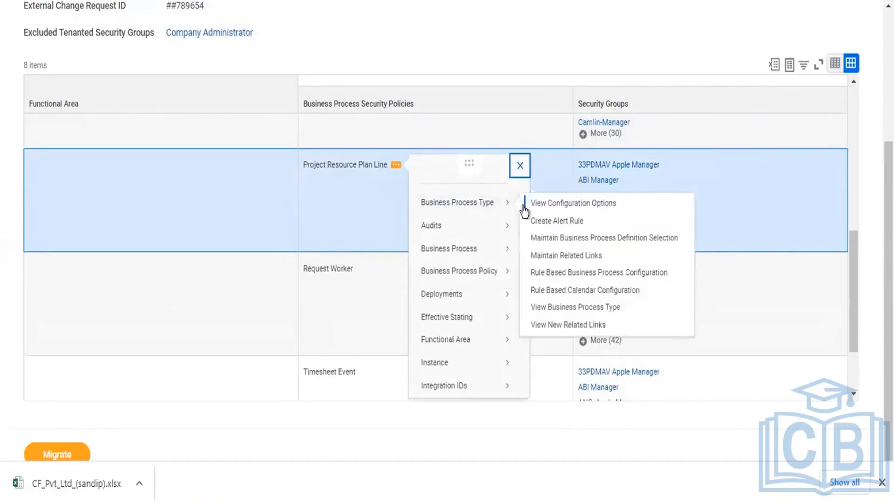
left_click(443, 163)
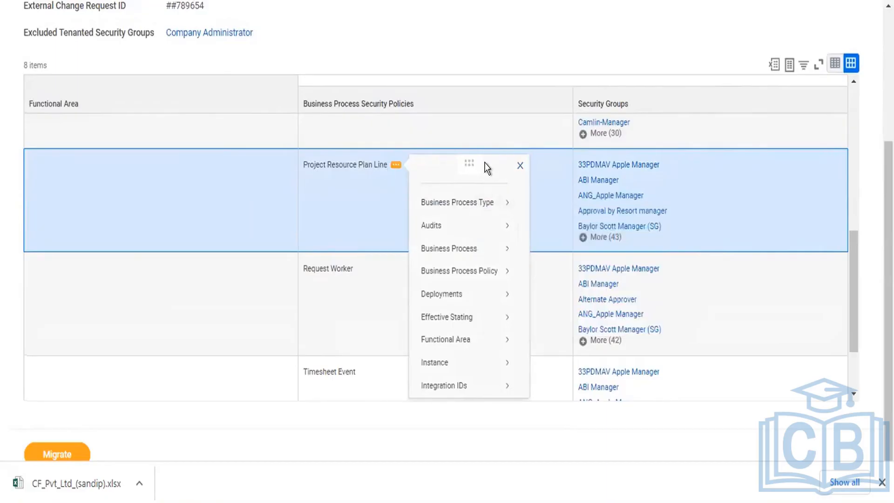
left_click(518, 165)
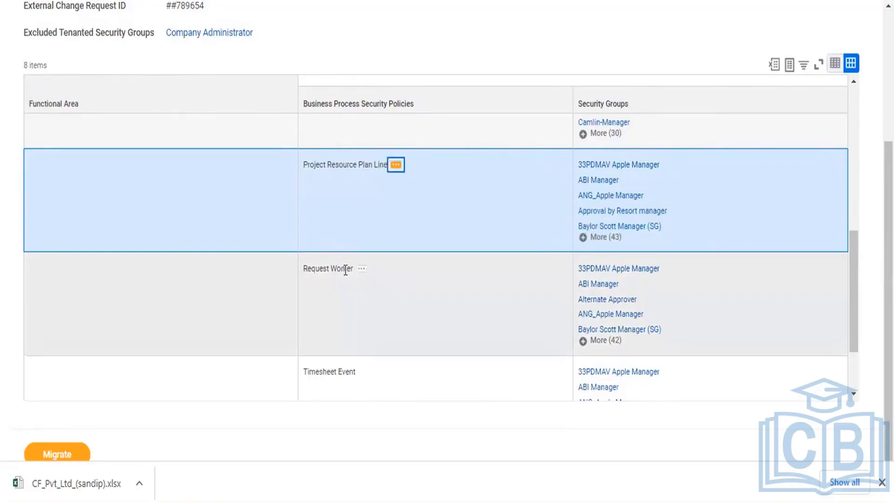
Examine the related actions offered for the Request Worker policy, such as its Business Process and Effective Stating options.
left_click(361, 268)
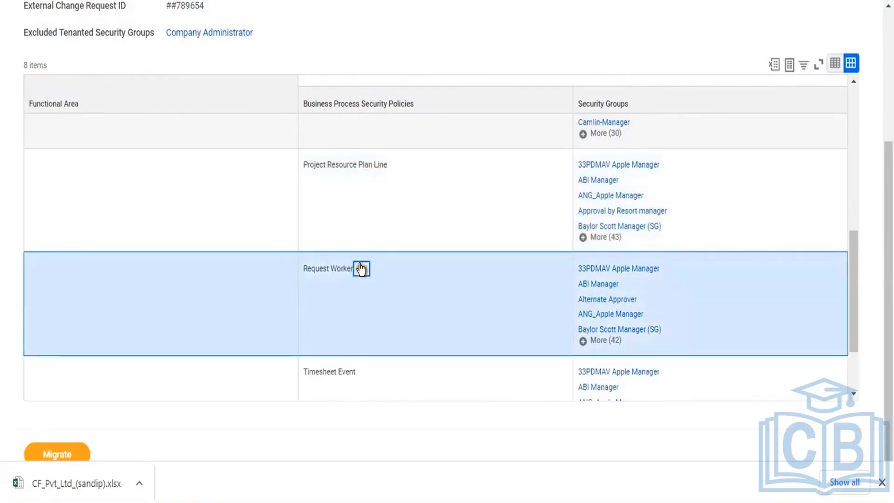
left_click(361, 268)
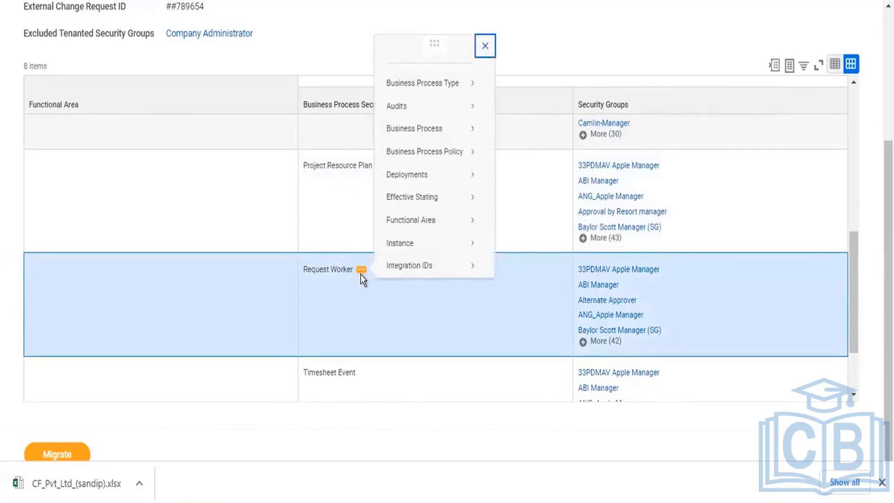
mouse_move(427, 104)
mouse_move(422, 125)
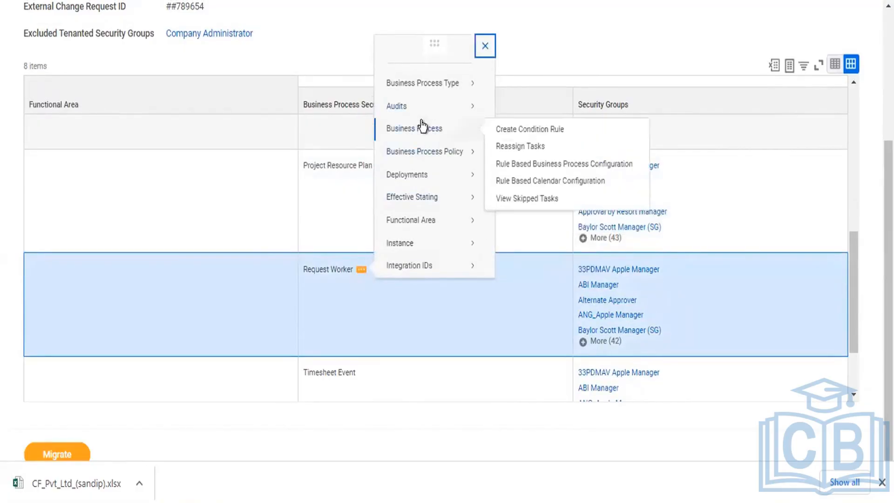
mouse_move(427, 77)
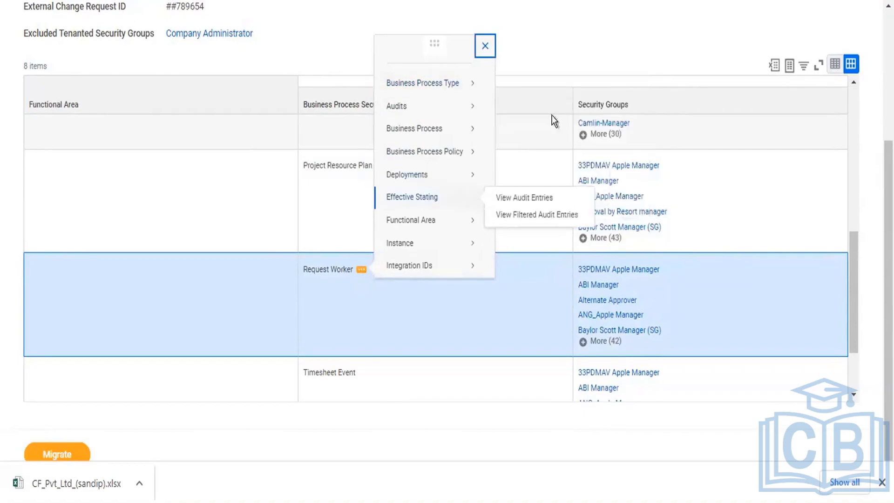
left_click(597, 54)
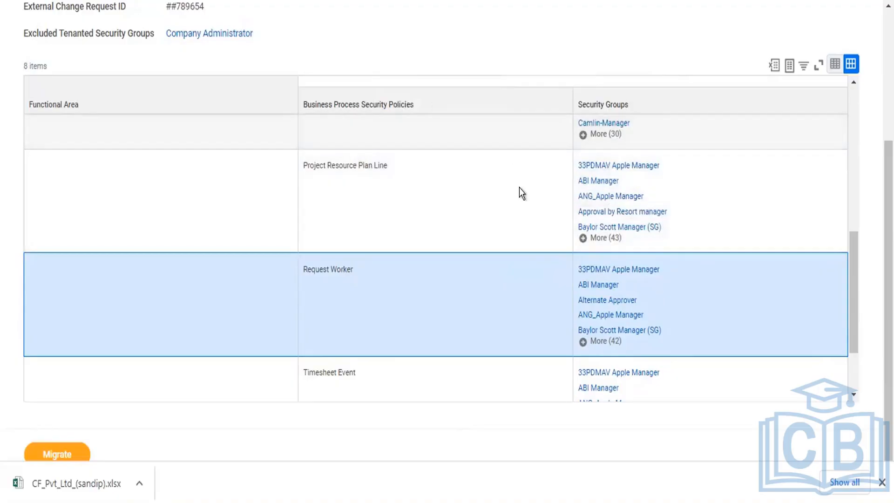
View the details of the DL0711 Finance Adminstrator security group under Create Project and download them as an Excel file.
scroll(518, 188, "up", 10)
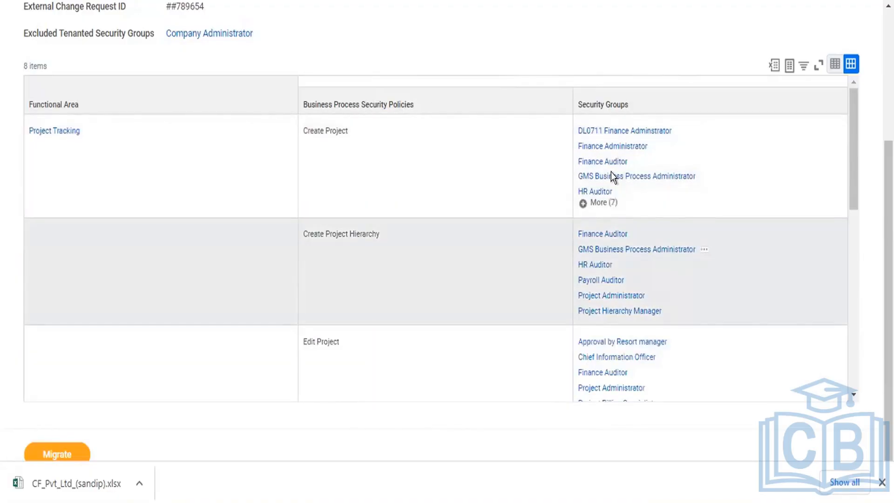
mouse_move(619, 131)
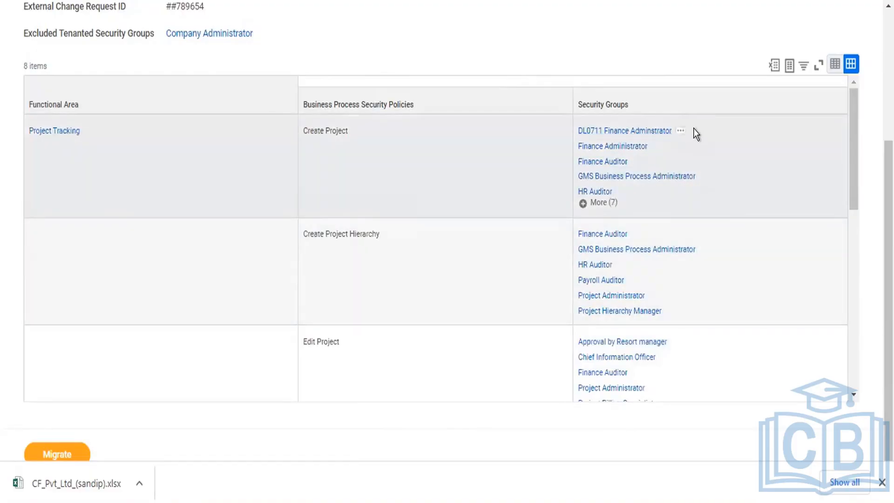
left_click(680, 132)
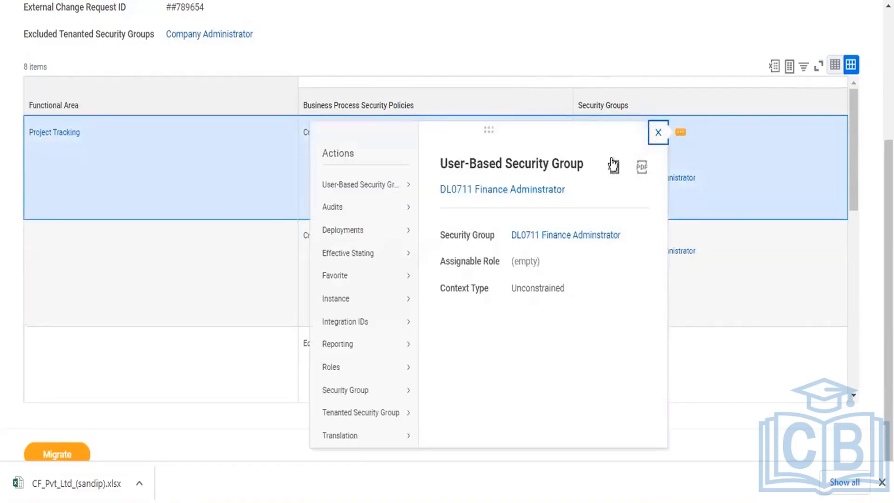
double_click(329, 152)
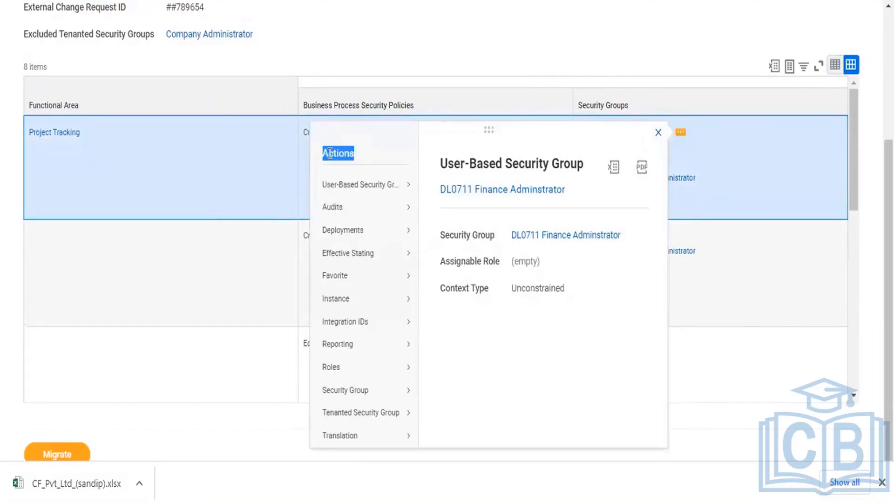
left_click(613, 168)
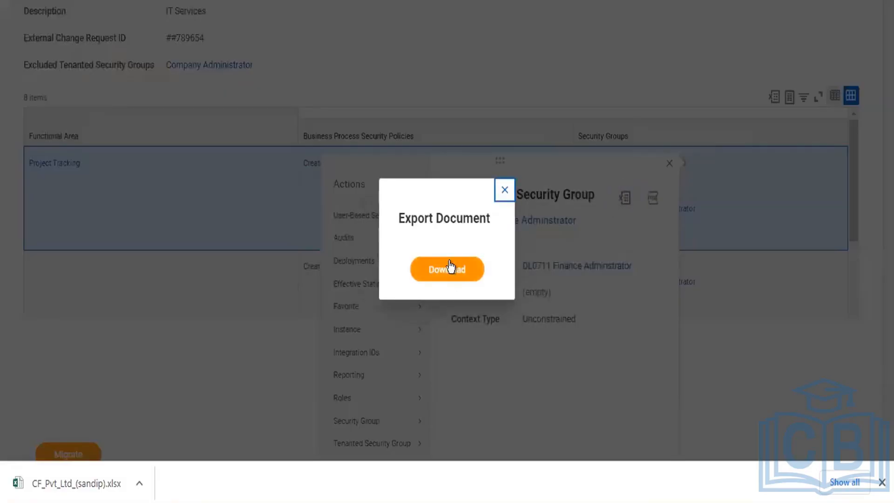
left_click(449, 261)
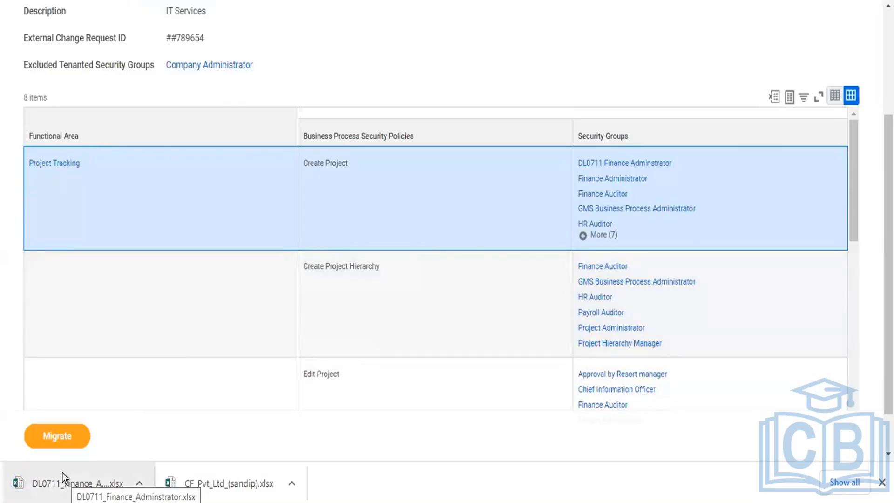
Open the downloaded DL0711_Finance_Adminstrator.xlsx in Excel, enable editing, and review the security group details in A1:B4.
left_click(62, 472)
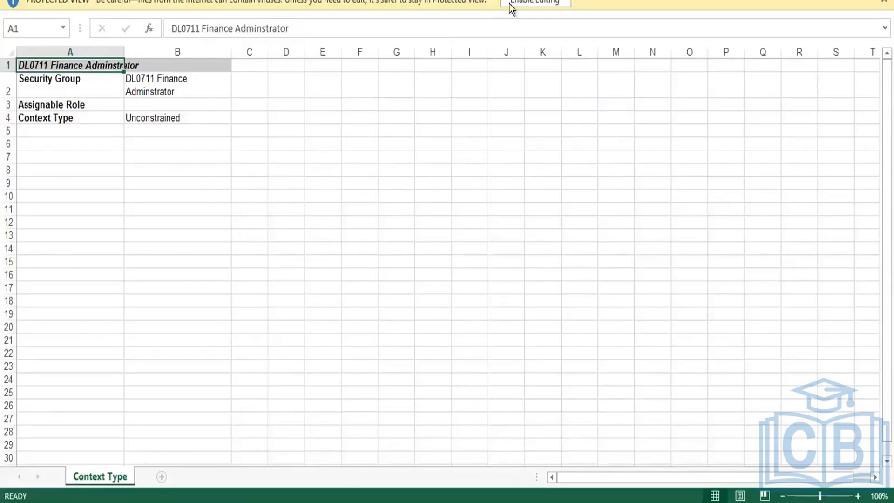
left_click(528, 4)
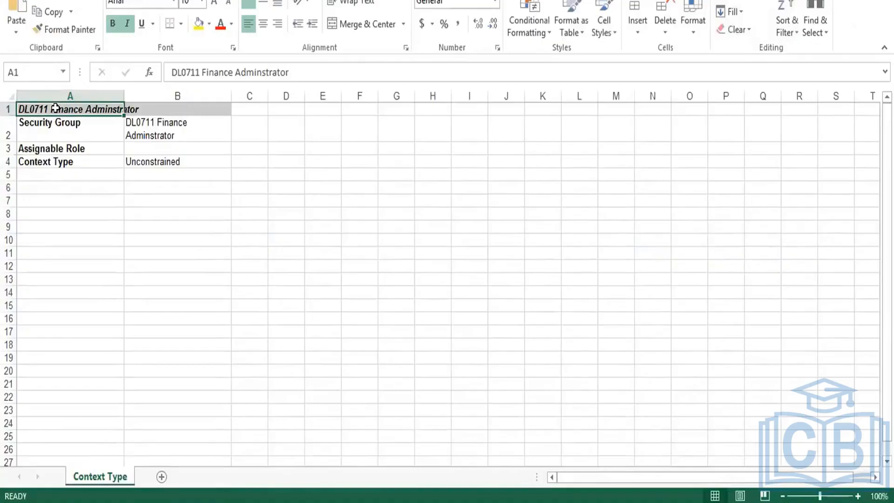
left_click_drag(54, 108, 185, 161)
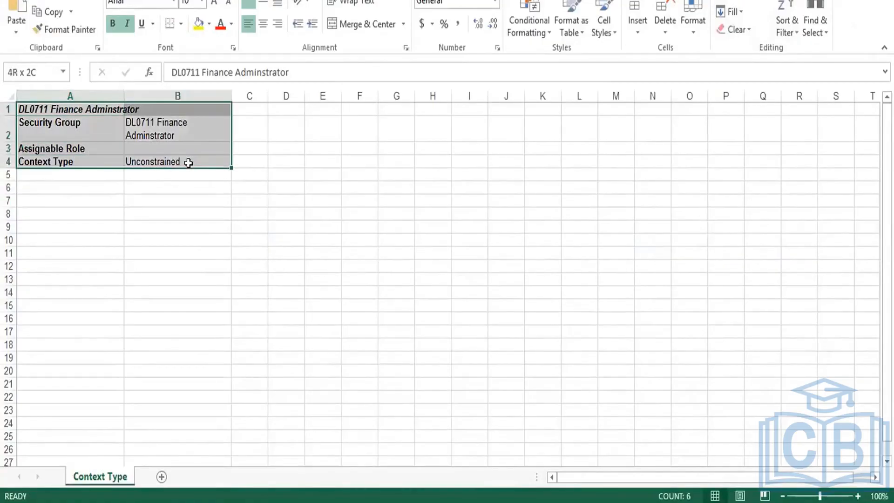
left_click(166, 319)
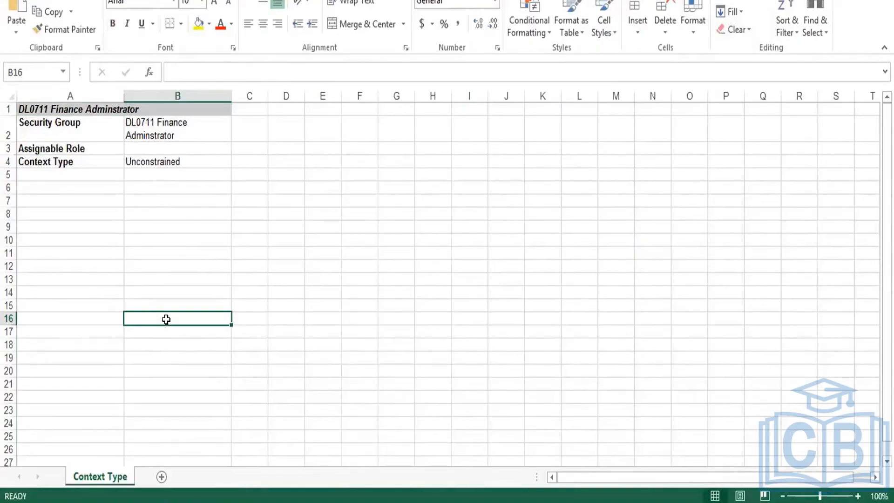